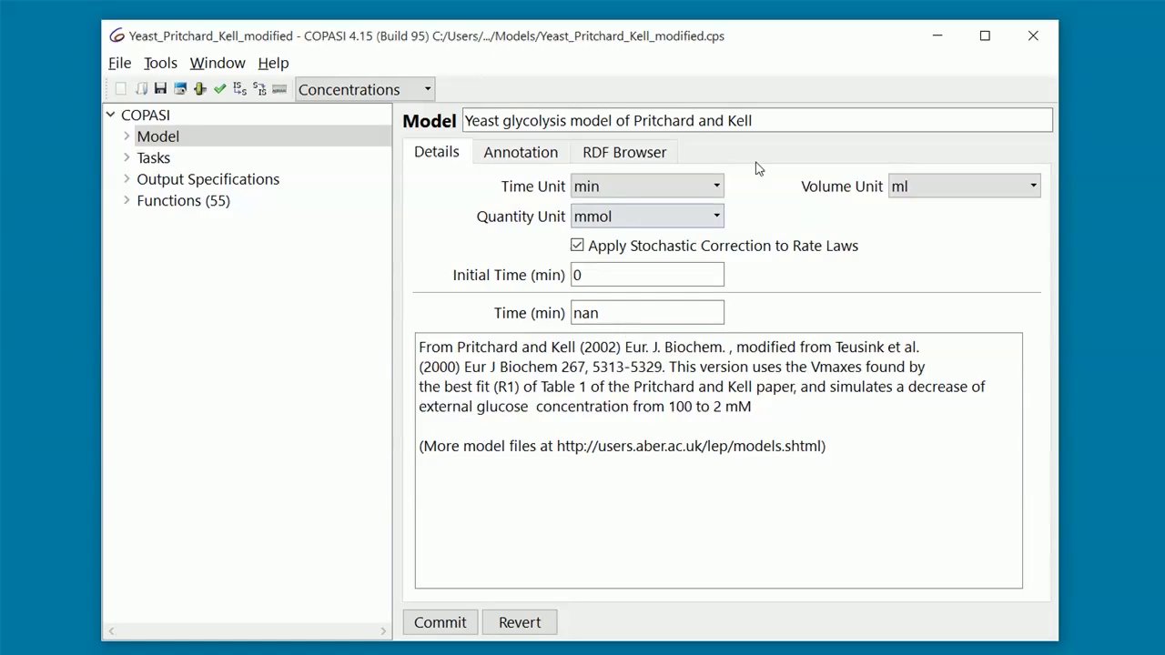
Go to the Parameter Scan task under Tasks for the yeast glycolysis model
{"action": "left_click_drag", "start_coordinate": [771, 119], "coordinate": [464, 117]}
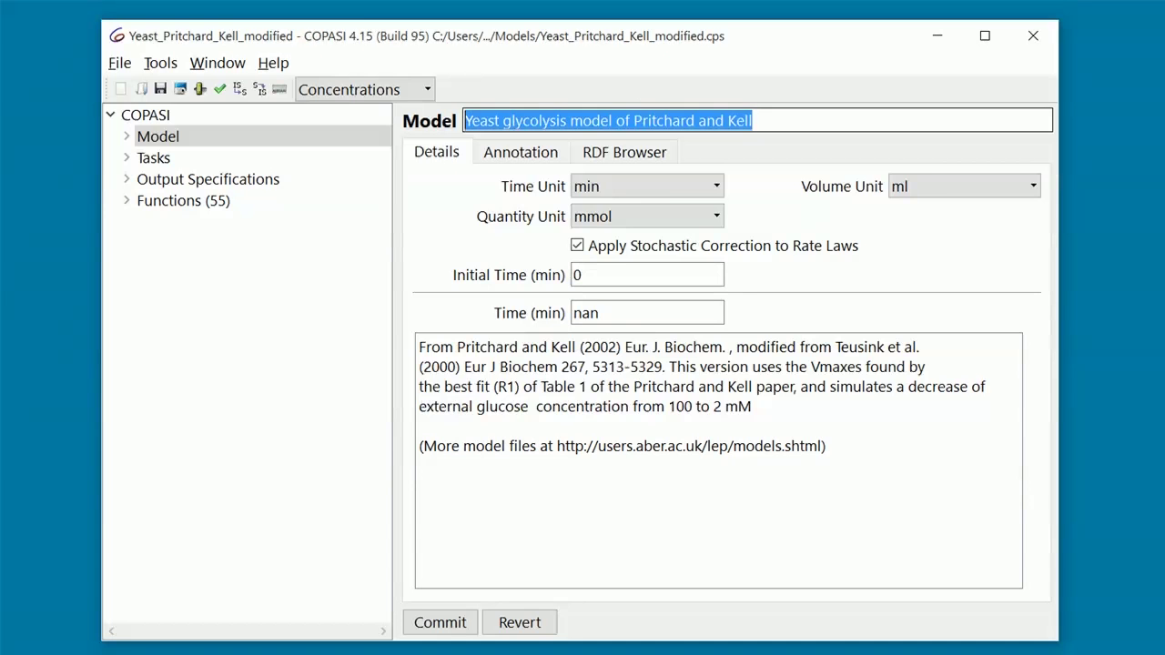
{"action": "left_click", "coordinate": [127, 157]}
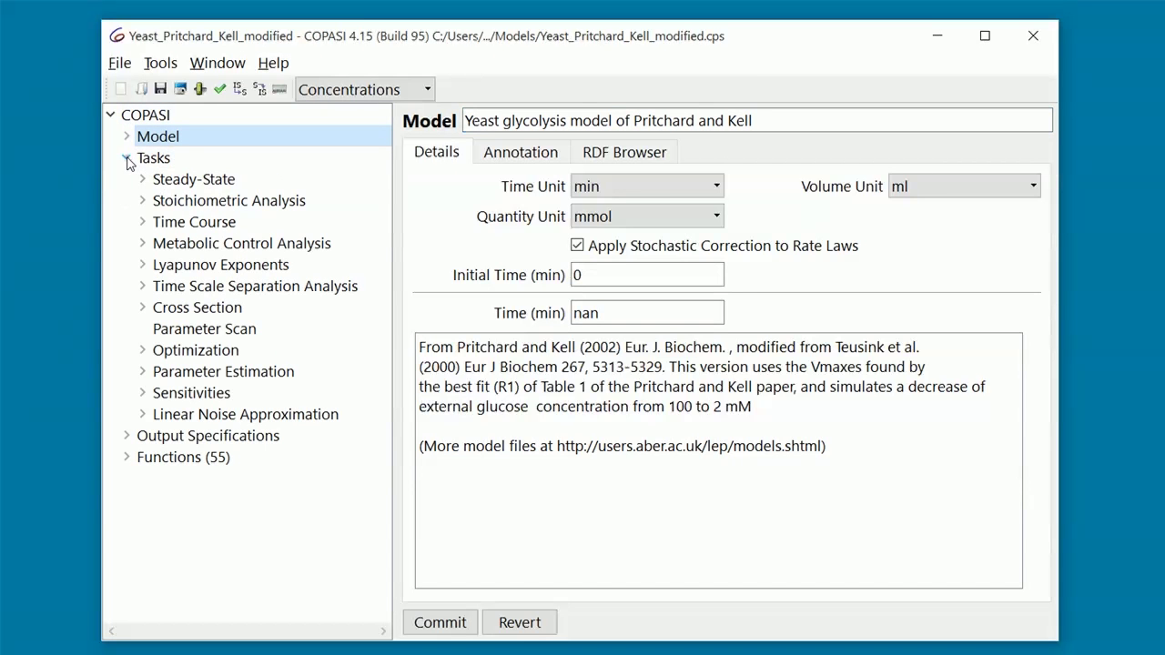
{"action": "left_click", "coordinate": [187, 335]}
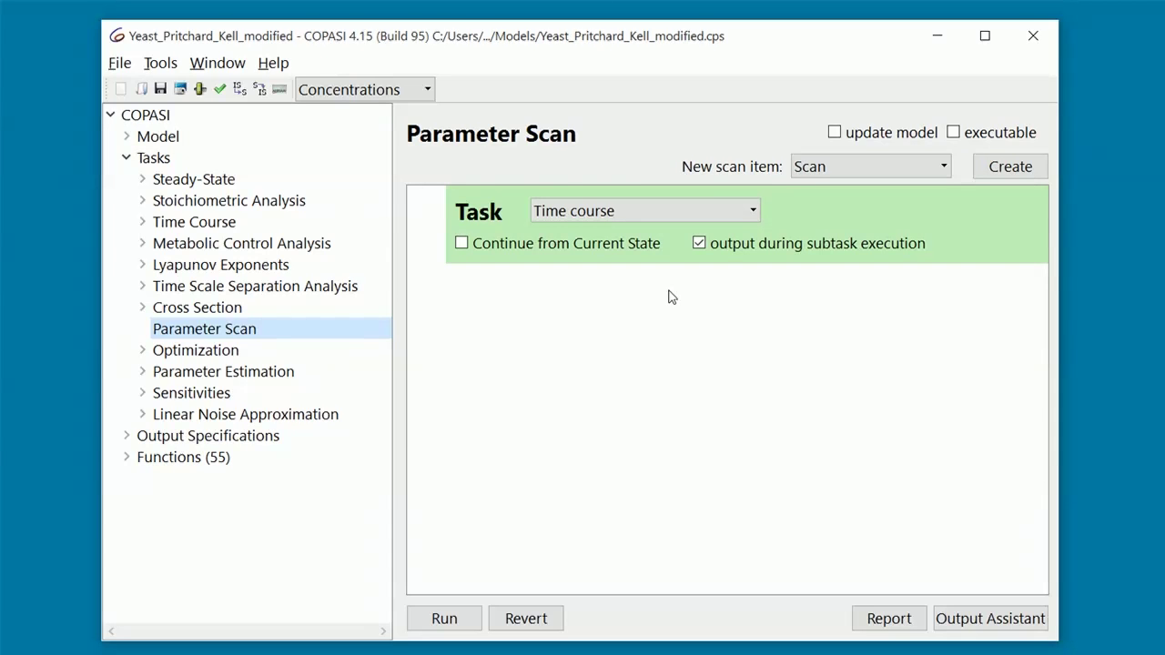
Set the subtask to Steady State and add a scan item on (HXT).Vmax (10 intervals, 48.62–194.48)
{"action": "left_click", "coordinate": [752, 210]}
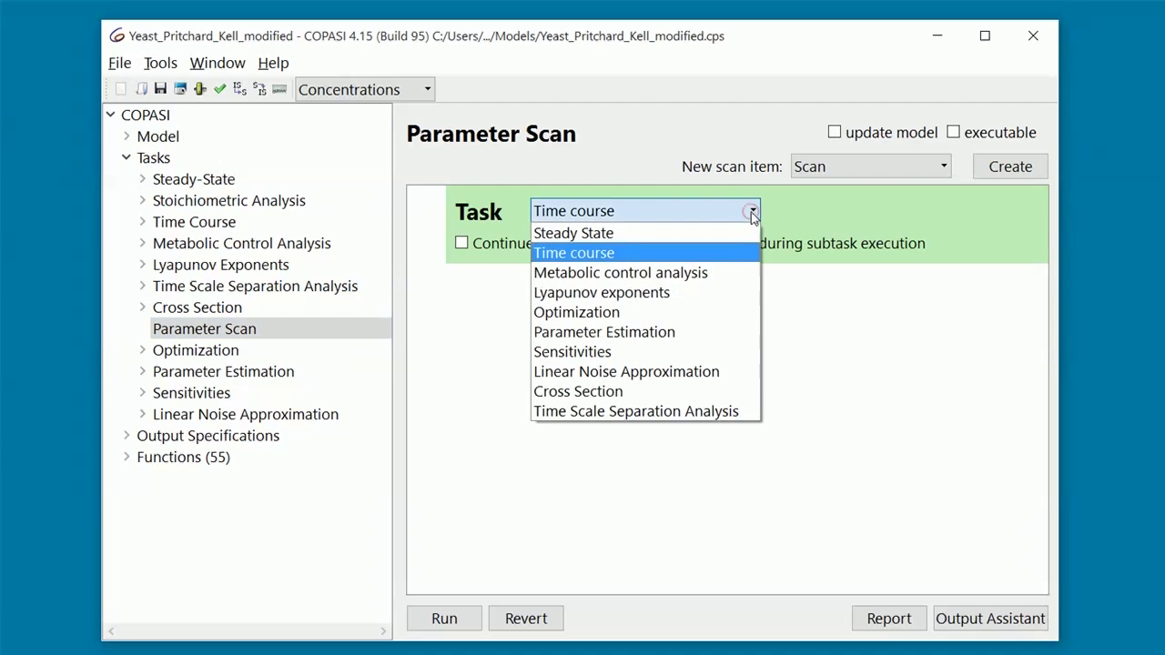
{"action": "left_click", "coordinate": [743, 231]}
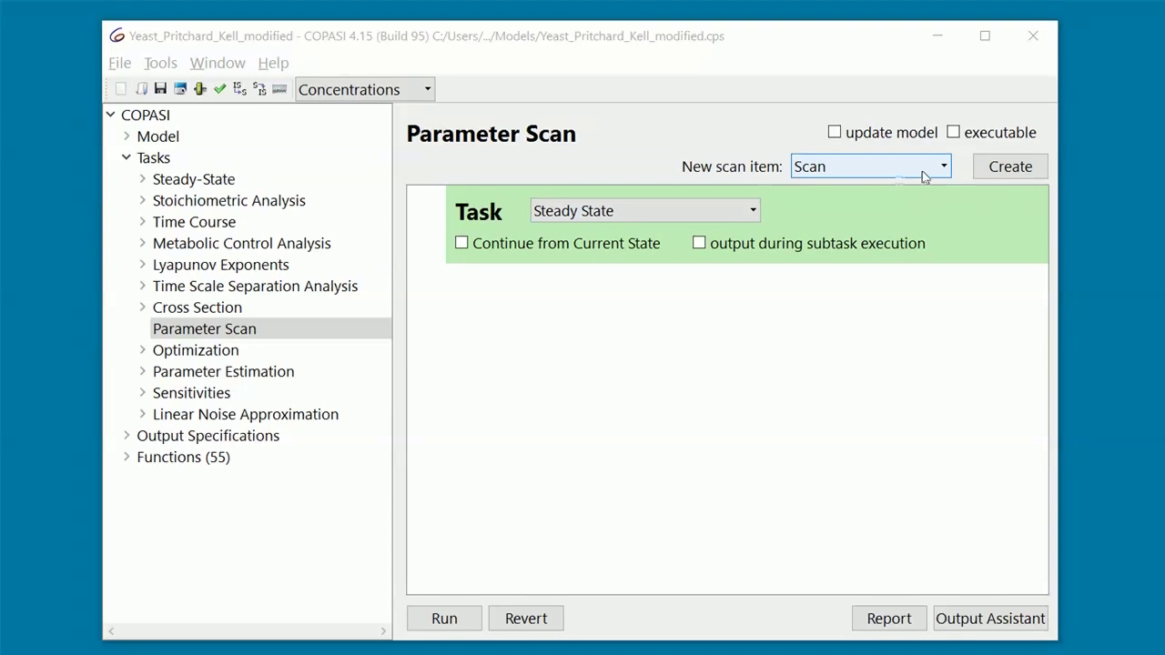
{"action": "left_click", "coordinate": [1017, 171]}
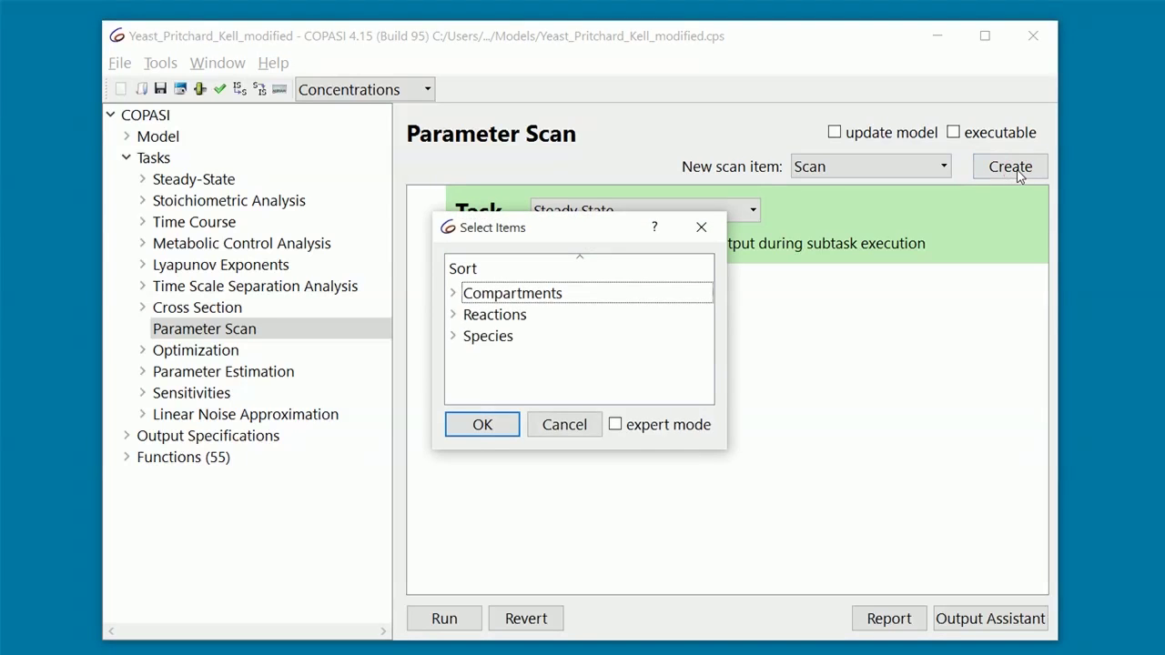
{"action": "left_click", "coordinate": [450, 315]}
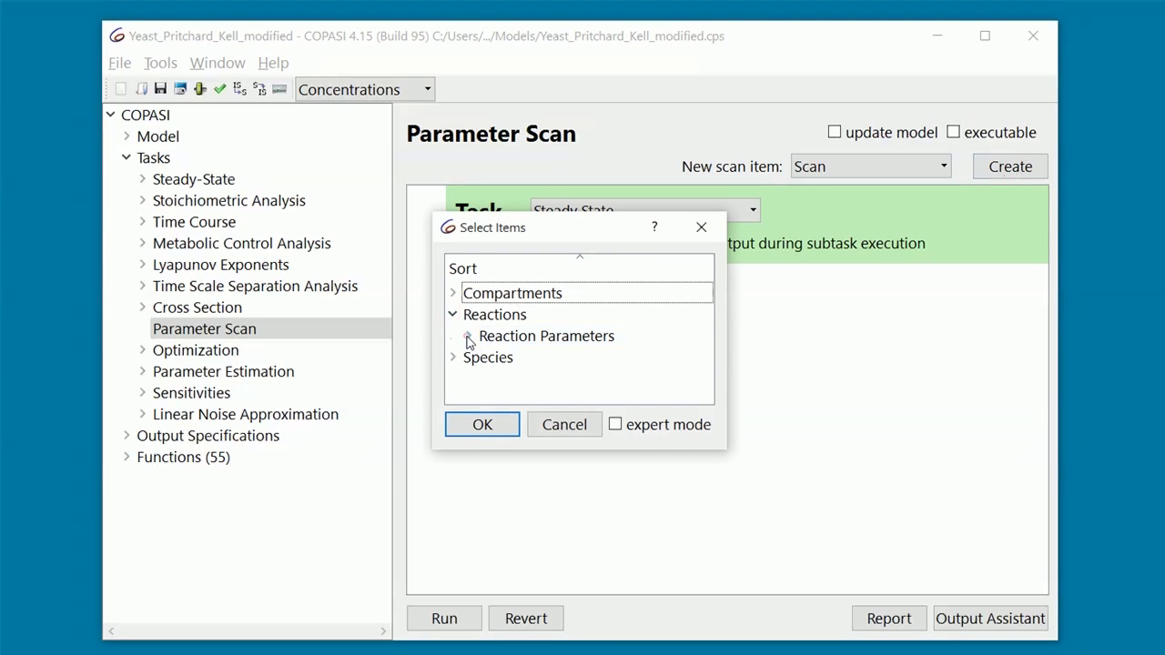
{"action": "left_click", "coordinate": [469, 336]}
{"action": "scroll", "coordinate": [535, 356], "scroll_direction": "down", "scroll_amount": 3}
{"action": "left_click", "coordinate": [484, 357]}
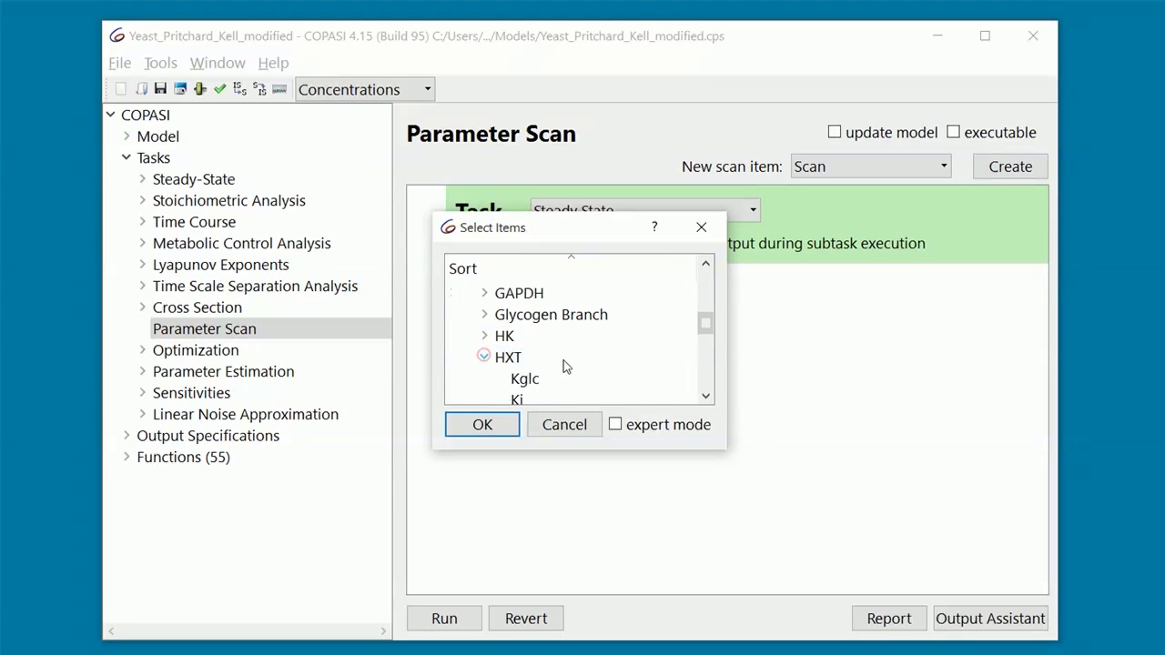
{"action": "scroll", "coordinate": [546, 359], "scroll_direction": "down", "scroll_amount": 3}
{"action": "left_click", "coordinate": [529, 293]}
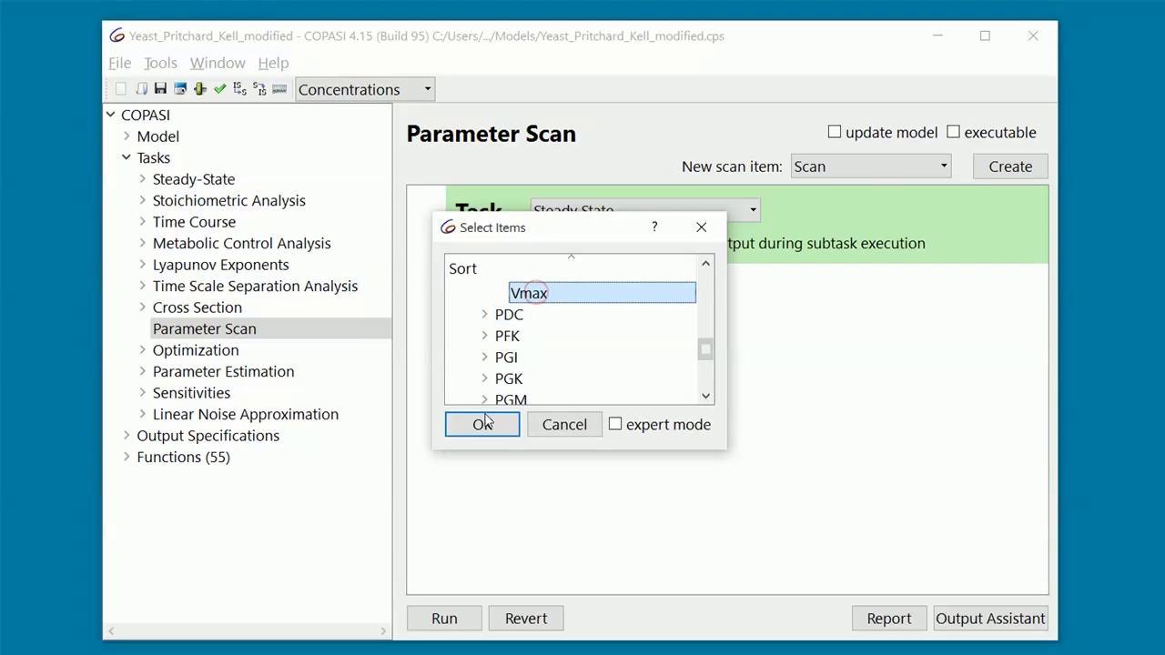
{"action": "left_click", "coordinate": [482, 424]}
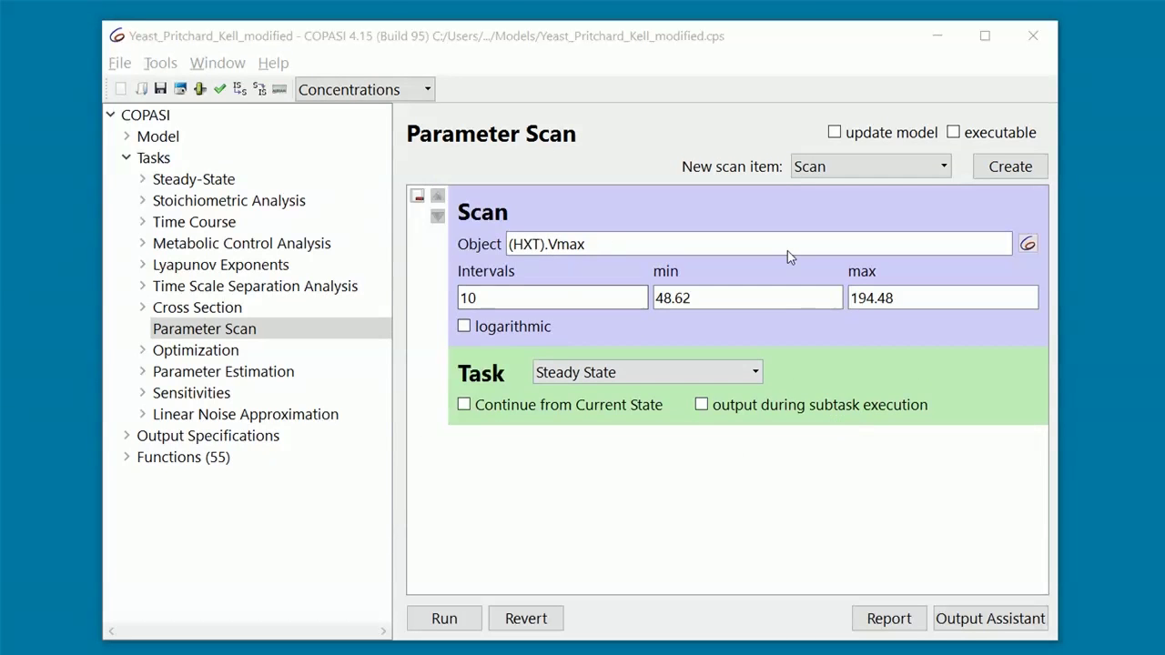
Change the (HXT).Vmax scan to a minimum of 40, maximum of 200 and 12 intervals
{"action": "left_click", "coordinate": [811, 299]}
{"action": "left_click", "coordinate": [616, 292]}
{"action": "type", "text": "40"}
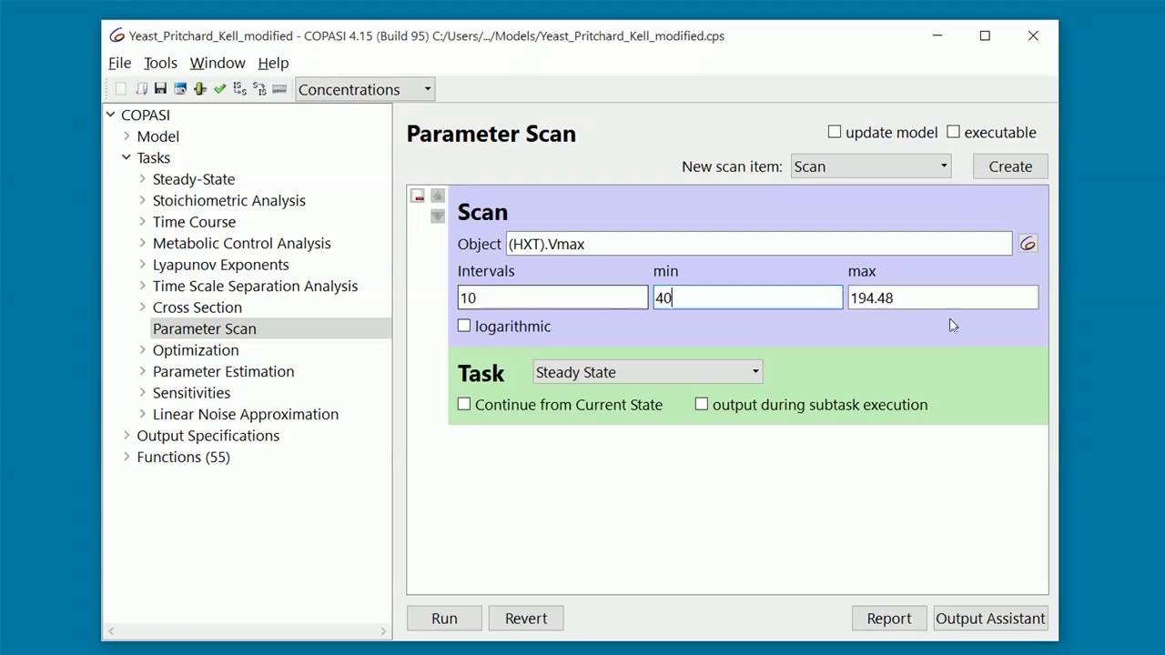
{"action": "key", "text": "Tab"}
{"action": "type", "text": "200"}
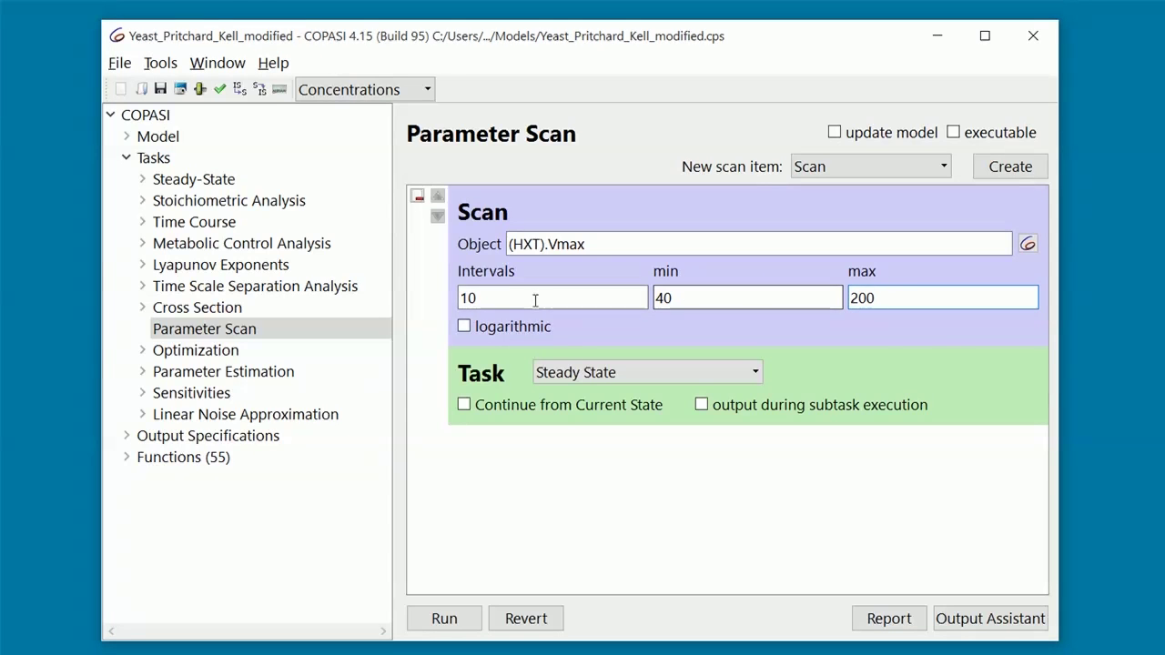
{"action": "left_click_drag", "start_coordinate": [536, 299], "coordinate": [456, 304]}
{"action": "type", "text": "12"}
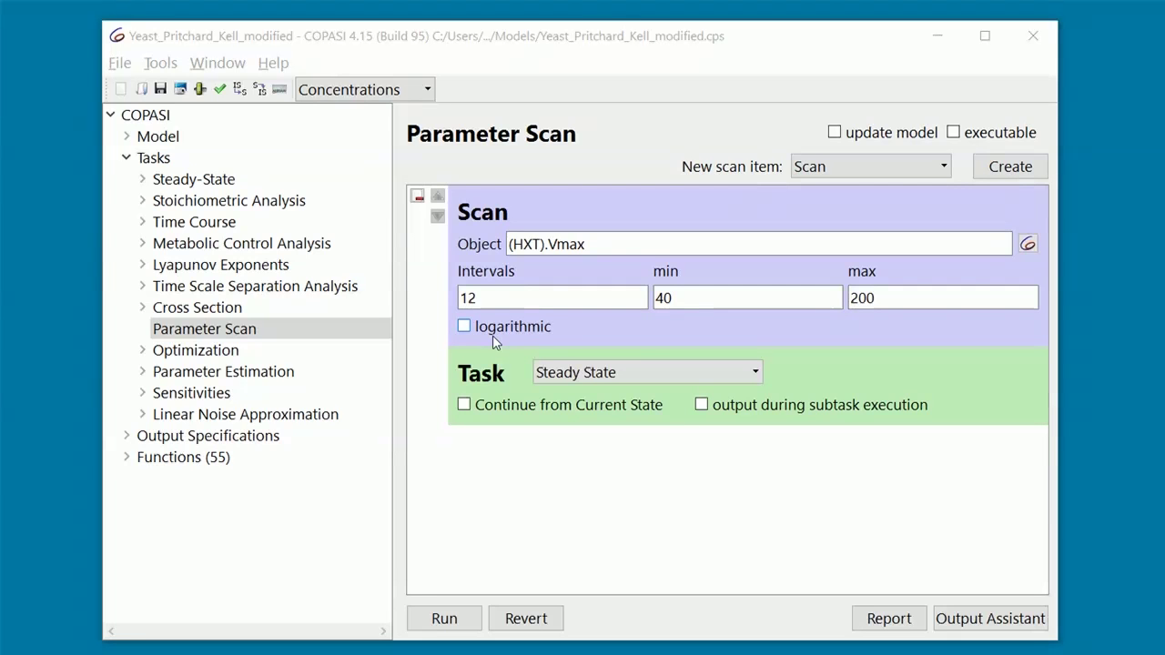
Create the predefined Scan of Reaction Fluxes plot from the Output Assistant
{"action": "left_click", "coordinate": [998, 619]}
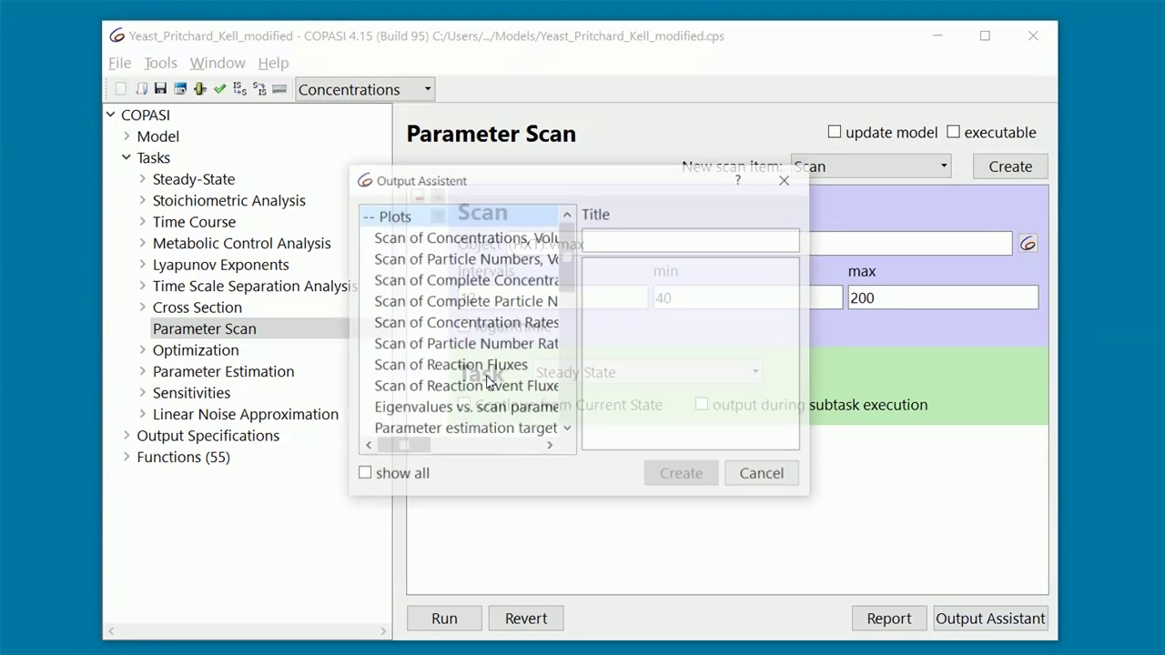
{"action": "left_click", "coordinate": [485, 368]}
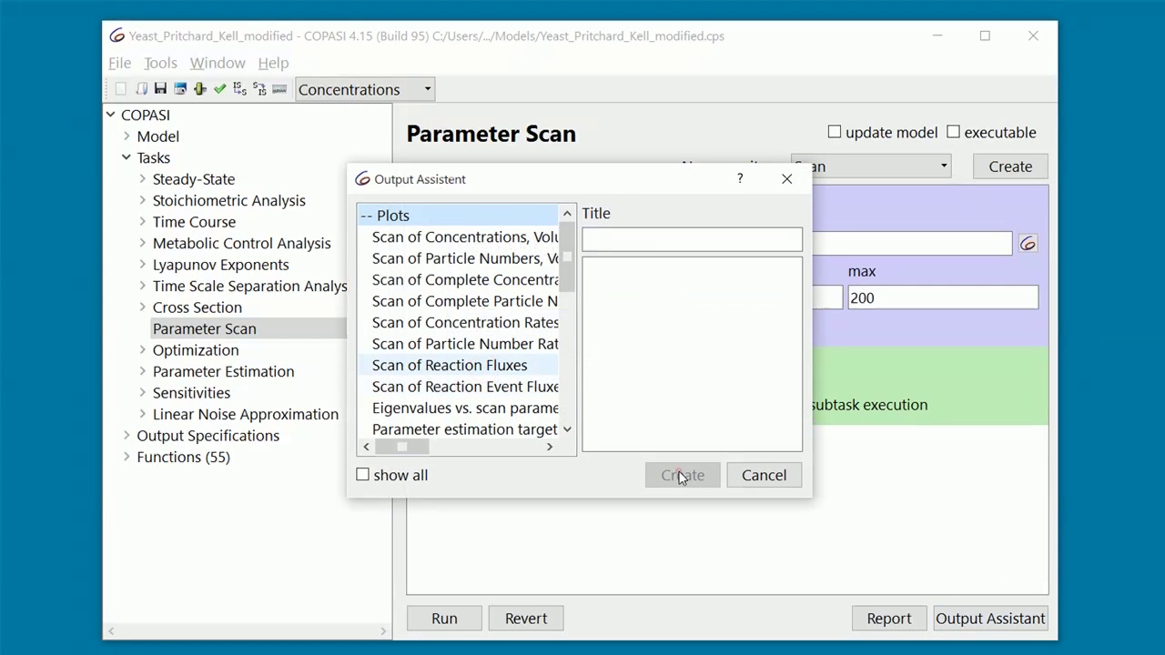
{"action": "left_click", "coordinate": [681, 477]}
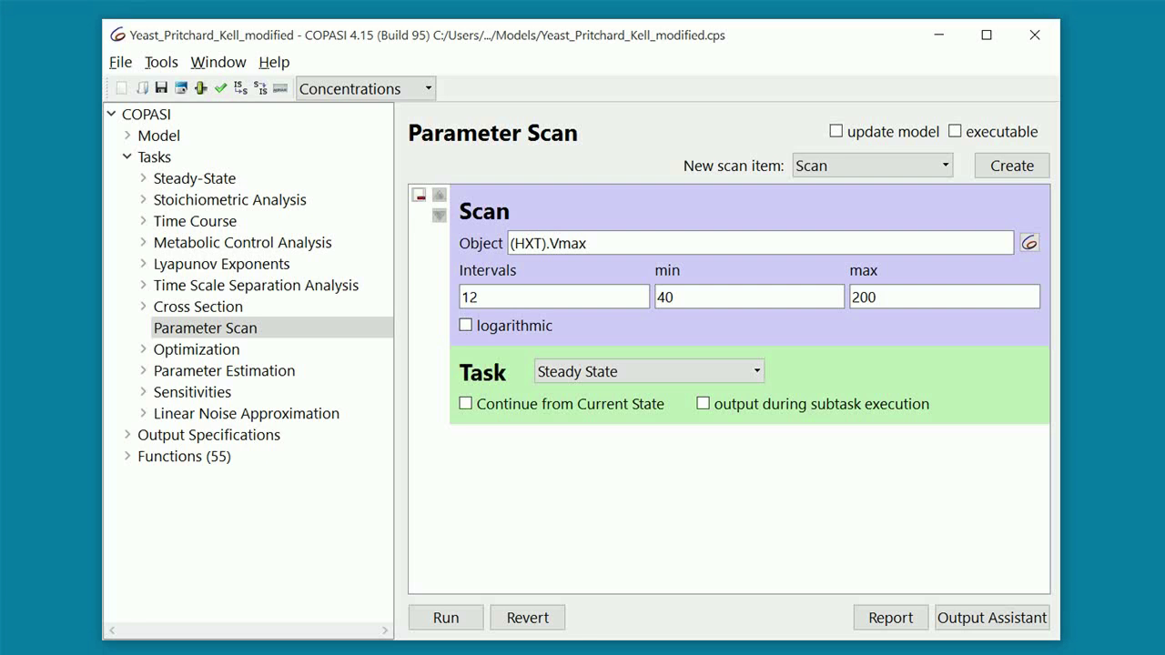
Delete the 18 flux curves in Scan of Reaction Fluxes, keeping only (HXT).Flux
{"action": "left_click", "coordinate": [127, 436]}
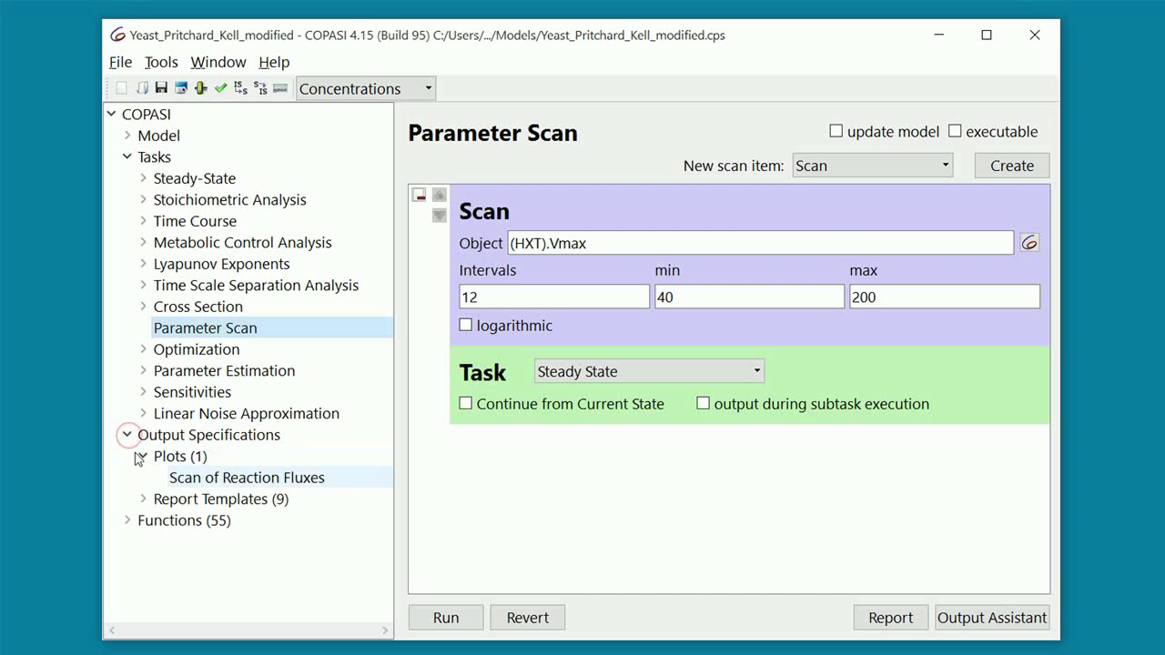
{"action": "left_click", "coordinate": [173, 478]}
{"action": "left_click", "coordinate": [460, 283]}
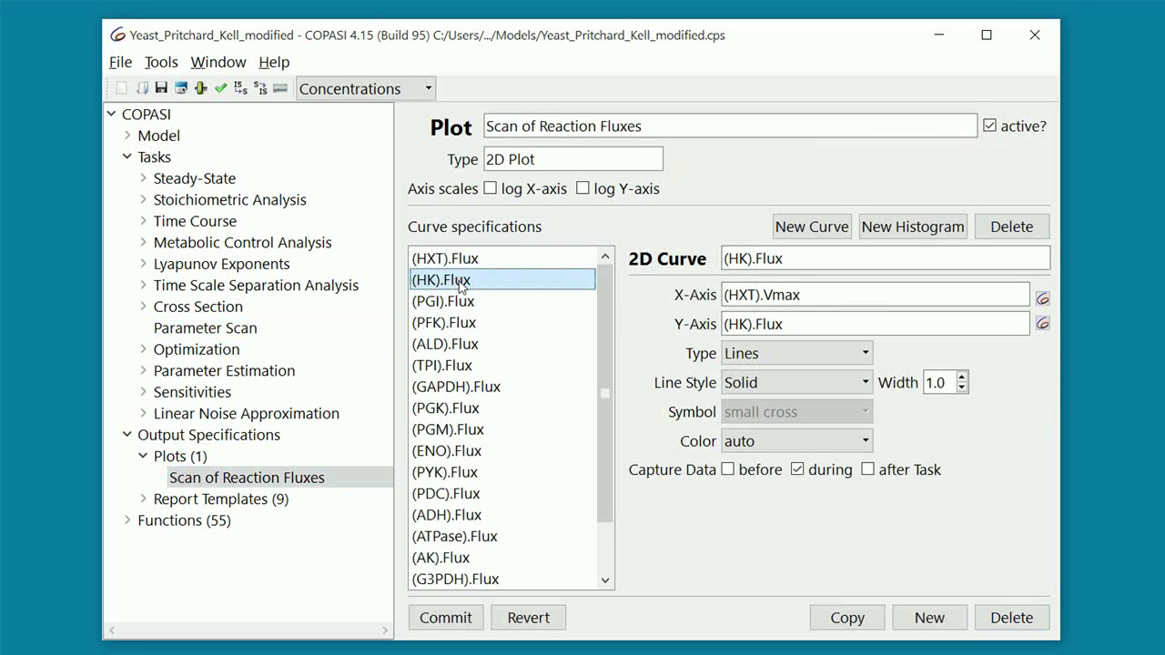
{"action": "key", "text": "shift+Down"}
{"action": "key", "text": "shift+Down"}
{"action": "key", "text": "shift+Down"}
{"action": "key", "text": "shift+Down"}
{"action": "key", "text": "shift+Down"}
{"action": "key", "text": "shift+Down"}
{"action": "key", "text": "shift+Down"}
{"action": "key", "text": "shift+Down"}
{"action": "key", "text": "shift+Down"}
{"action": "key", "text": "shift+Down"}
{"action": "key", "text": "shift+Down"}
{"action": "key", "text": "shift+Down"}
{"action": "key", "text": "shift+Down"}
{"action": "key", "text": "shift+Down"}
{"action": "key", "text": "shift+Down"}
{"action": "key", "text": "shift+Down"}
{"action": "key", "text": "shift+Down"}
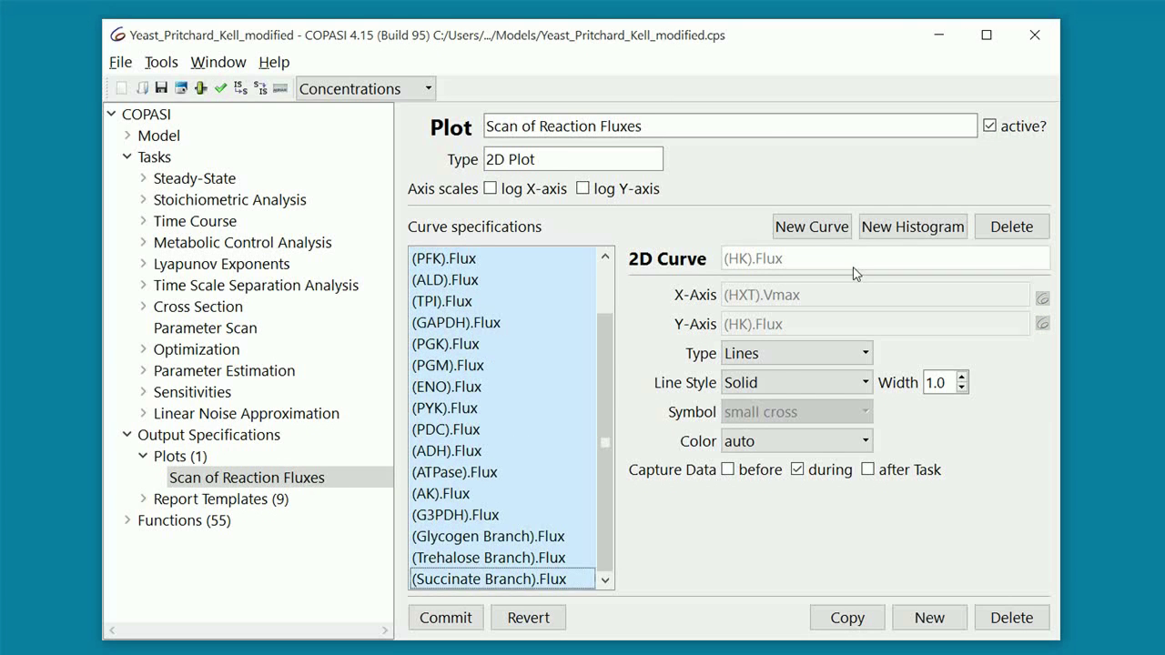
{"action": "left_click", "coordinate": [1006, 231]}
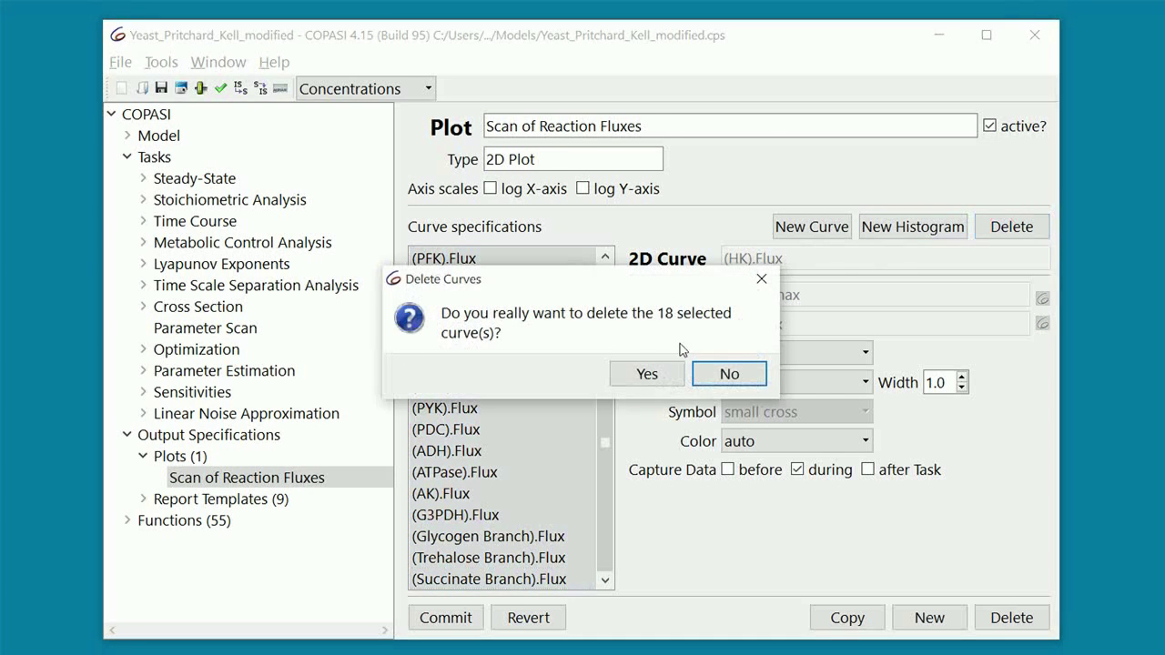
{"action": "left_click", "coordinate": [649, 373]}
Draw the (HXT).Flux curve as Lines & Symbols, commit, and return to Parameter Scan
{"action": "left_click", "coordinate": [496, 260]}
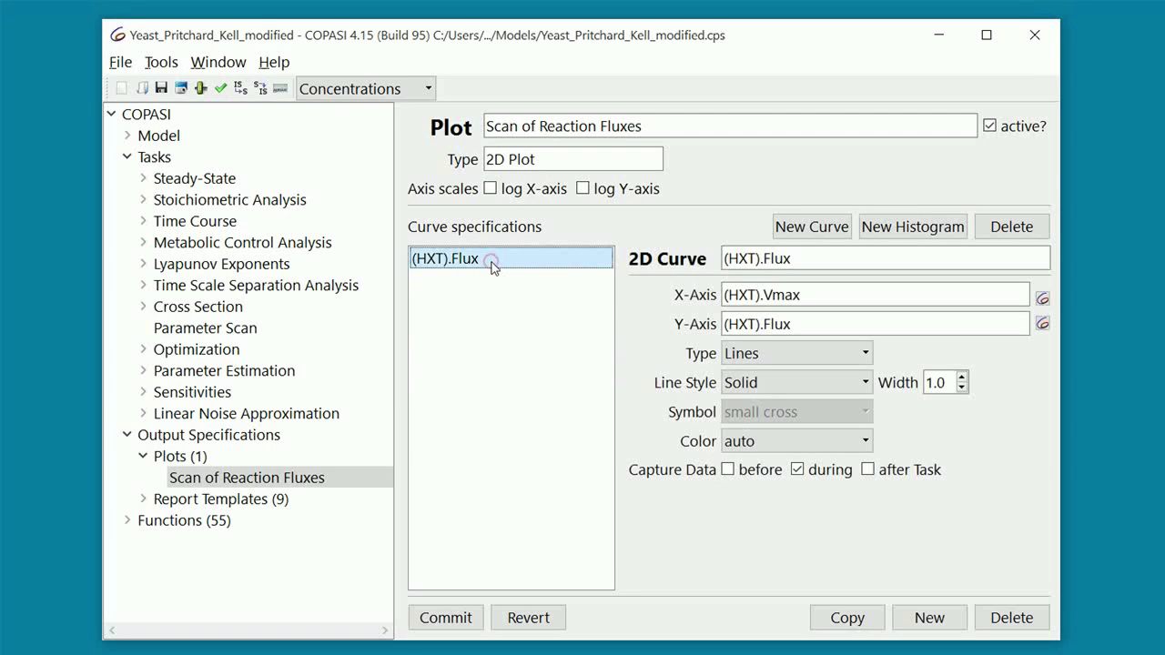
{"action": "left_click", "coordinate": [842, 362]}
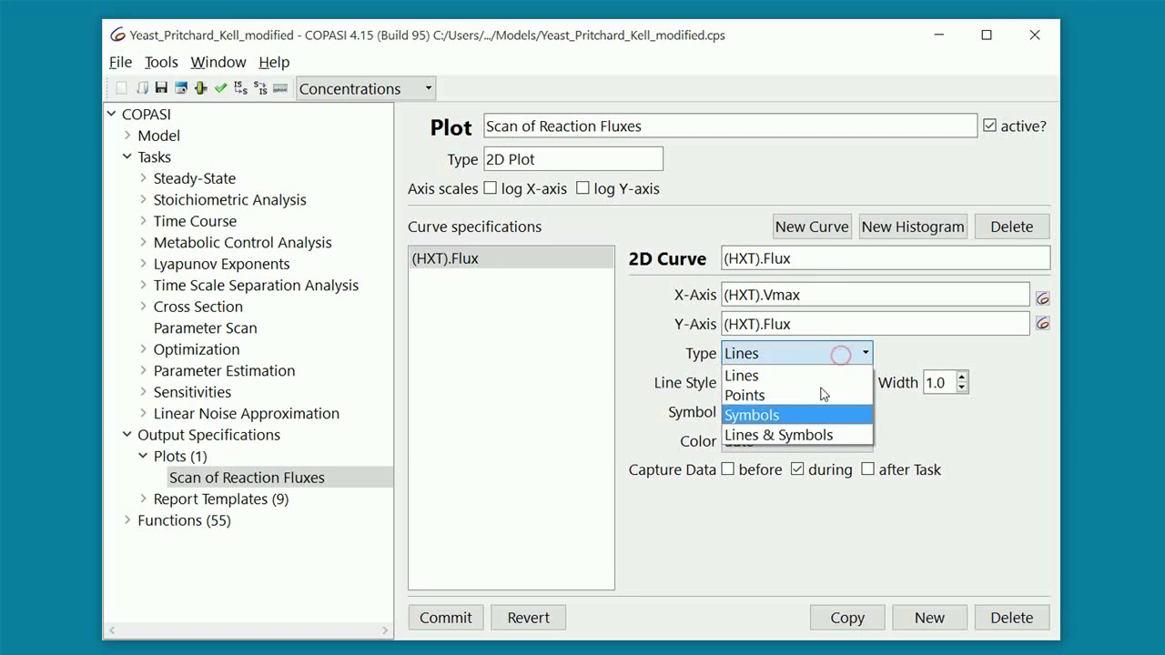
{"action": "left_click", "coordinate": [807, 434]}
{"action": "left_click", "coordinate": [444, 617]}
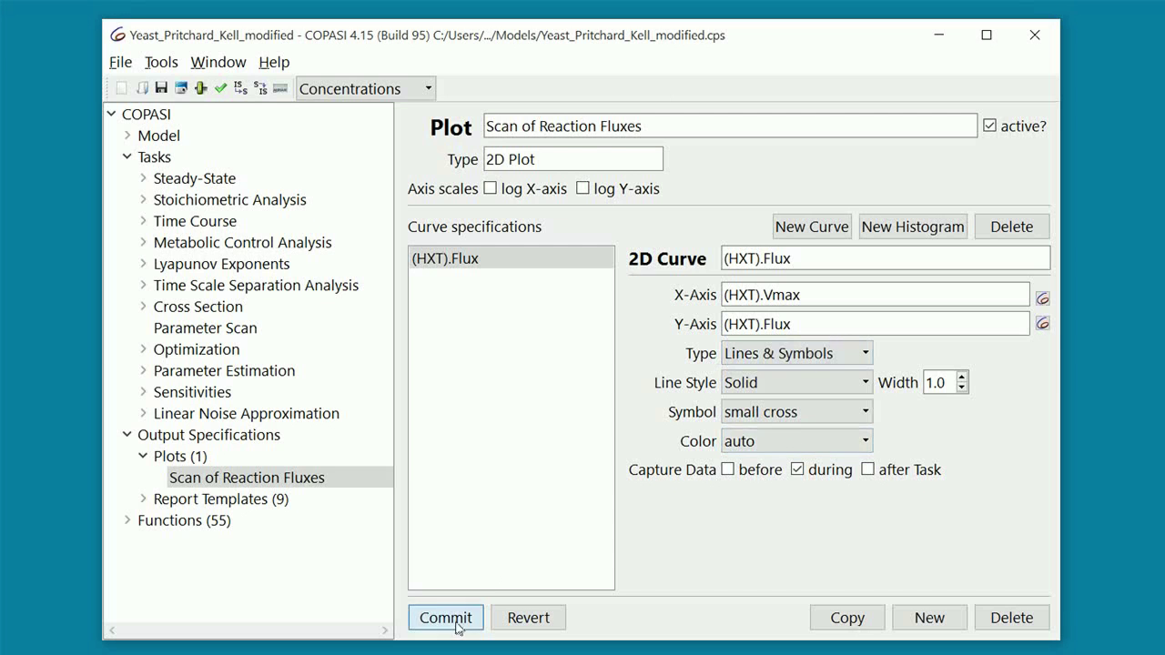
{"action": "left_click", "coordinate": [126, 435]}
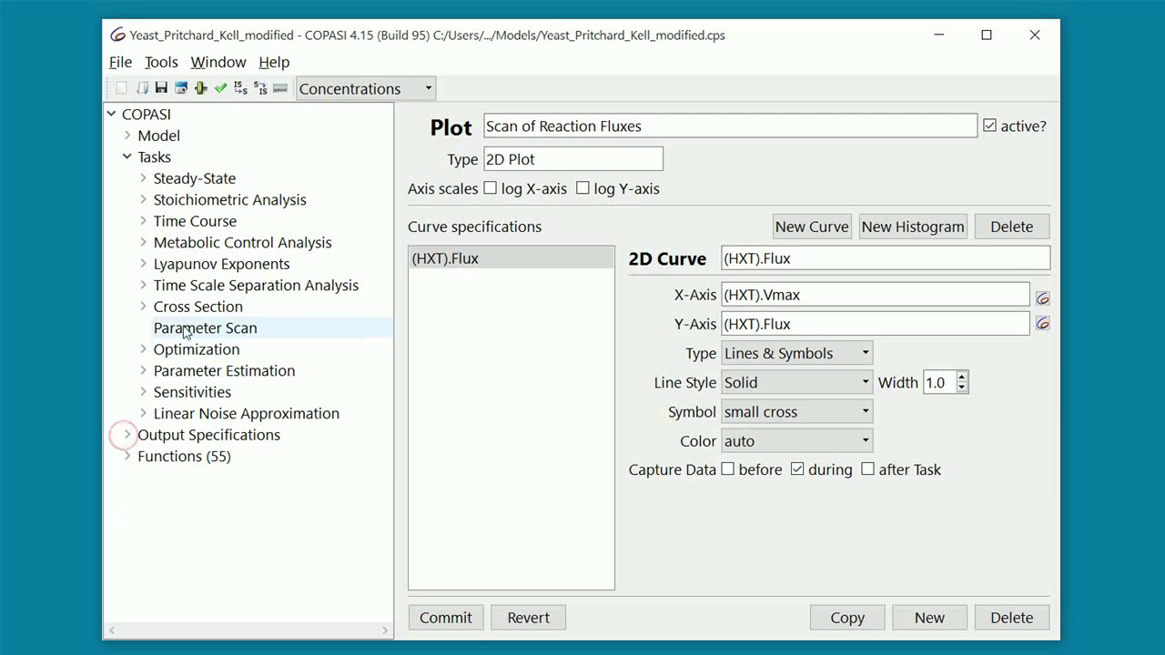
{"action": "left_click", "coordinate": [186, 331]}
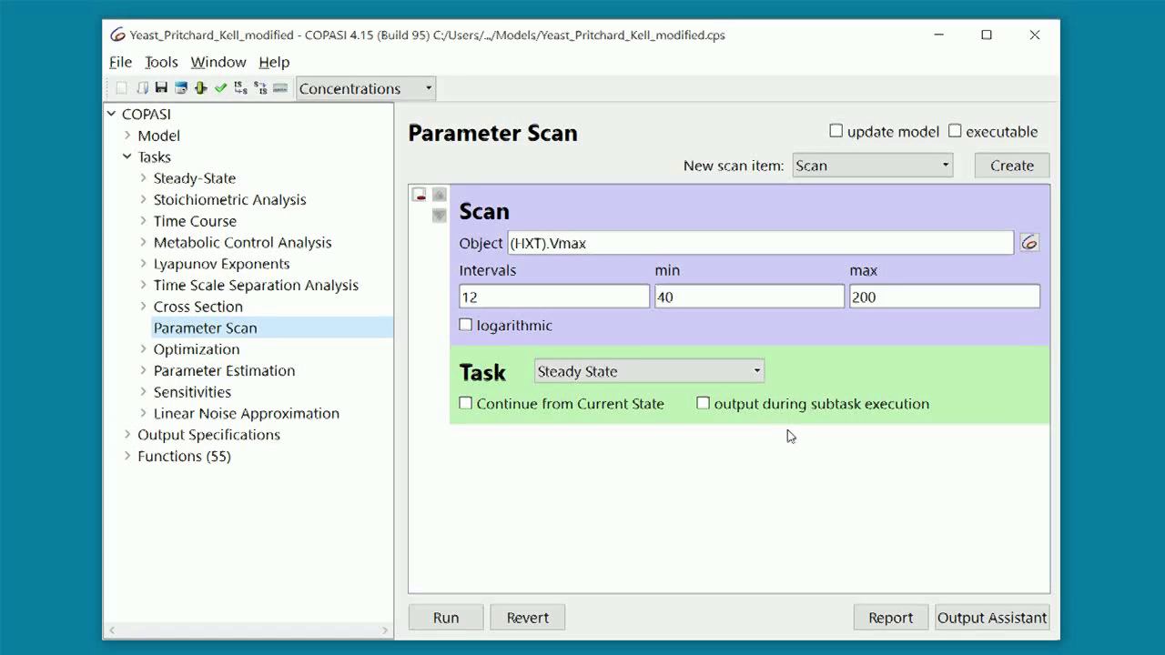
{"action": "left_click", "coordinate": [473, 619]}
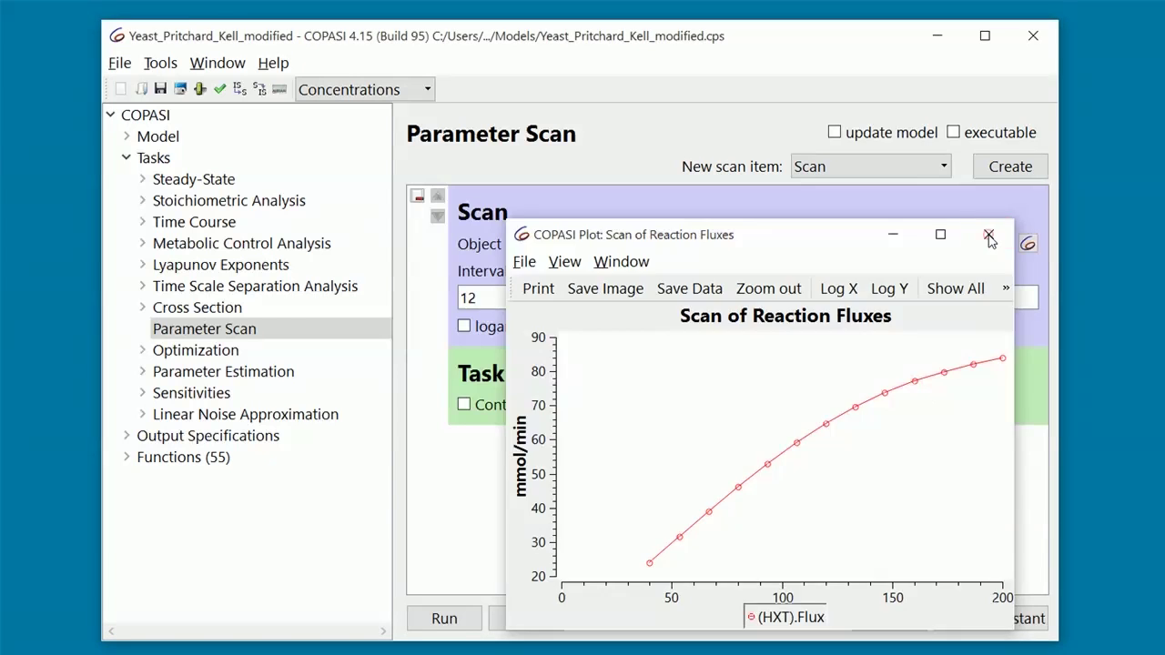
{"action": "left_click", "coordinate": [988, 235]}
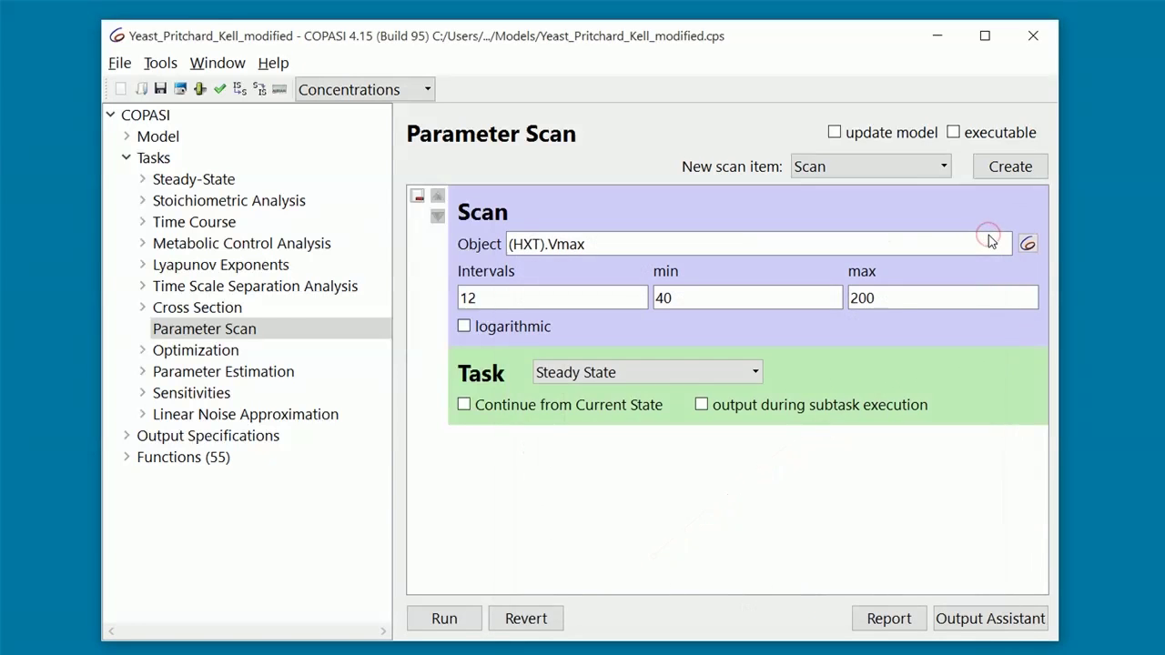
Add an (HK).Vmax scan item (10 intervals, 118.35–473.4) and move it above the (HXT).Vmax scan
{"action": "left_click", "coordinate": [1007, 169]}
{"action": "left_click", "coordinate": [456, 314]}
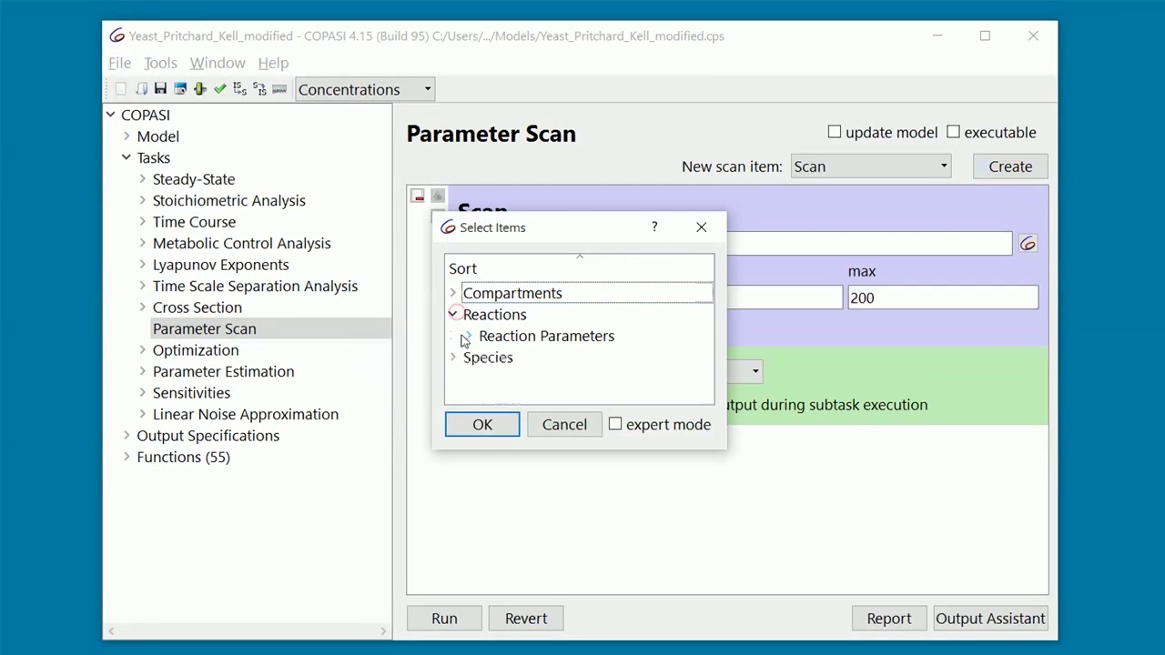
{"action": "left_click", "coordinate": [463, 335]}
{"action": "scroll", "coordinate": [489, 358], "scroll_direction": "down", "scroll_amount": 2}
{"action": "scroll", "coordinate": [489, 357], "scroll_direction": "down", "scroll_amount": 1}
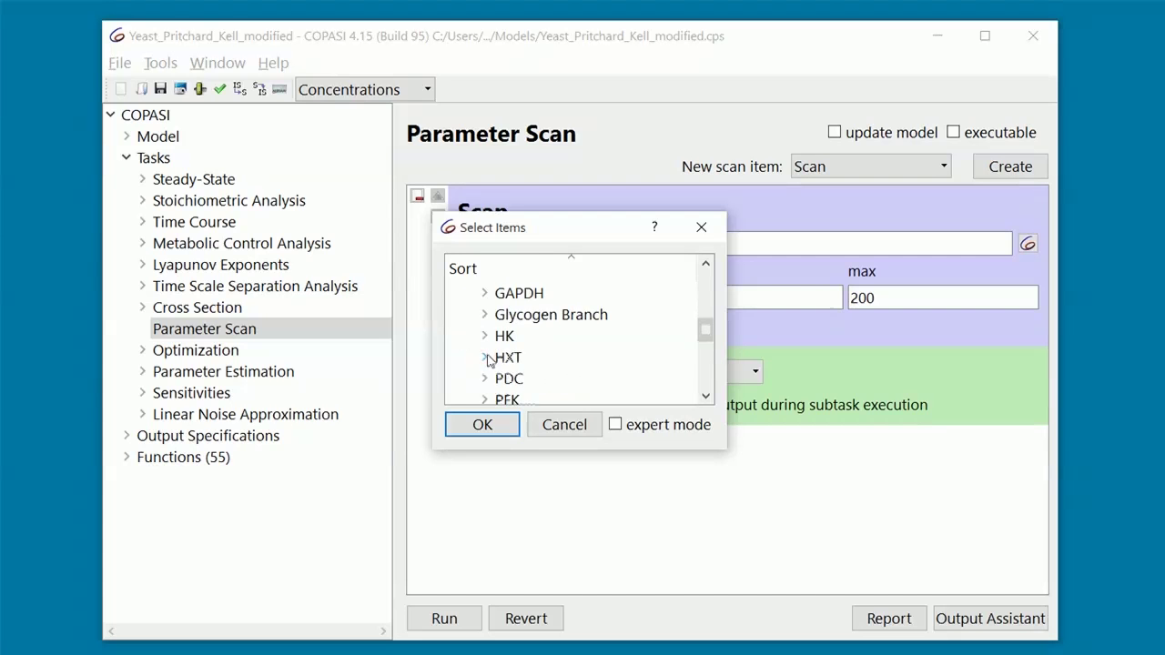
{"action": "left_click", "coordinate": [484, 335]}
{"action": "left_click", "coordinate": [482, 424]}
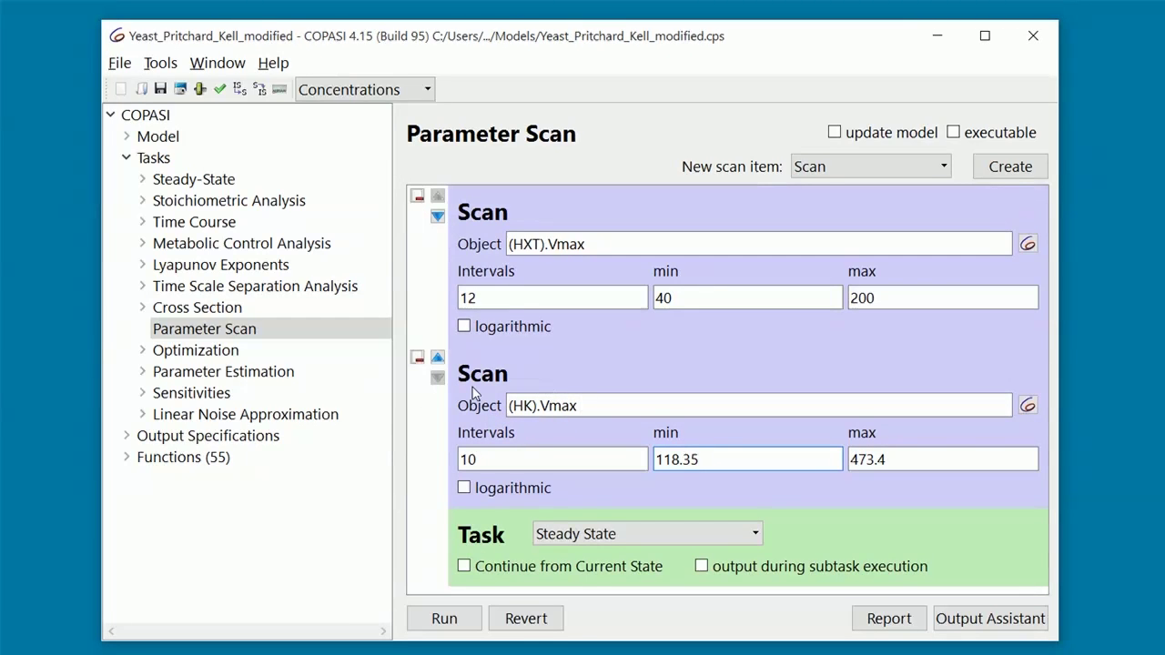
{"action": "left_click", "coordinate": [437, 359]}
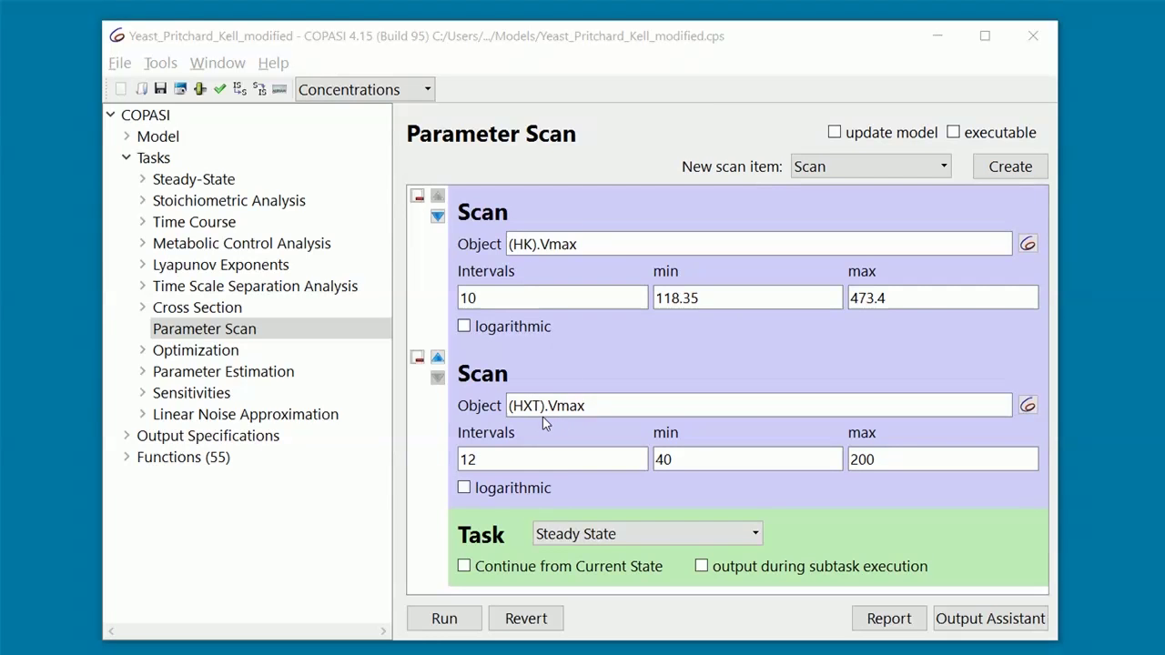
{"action": "left_click", "coordinate": [448, 618]}
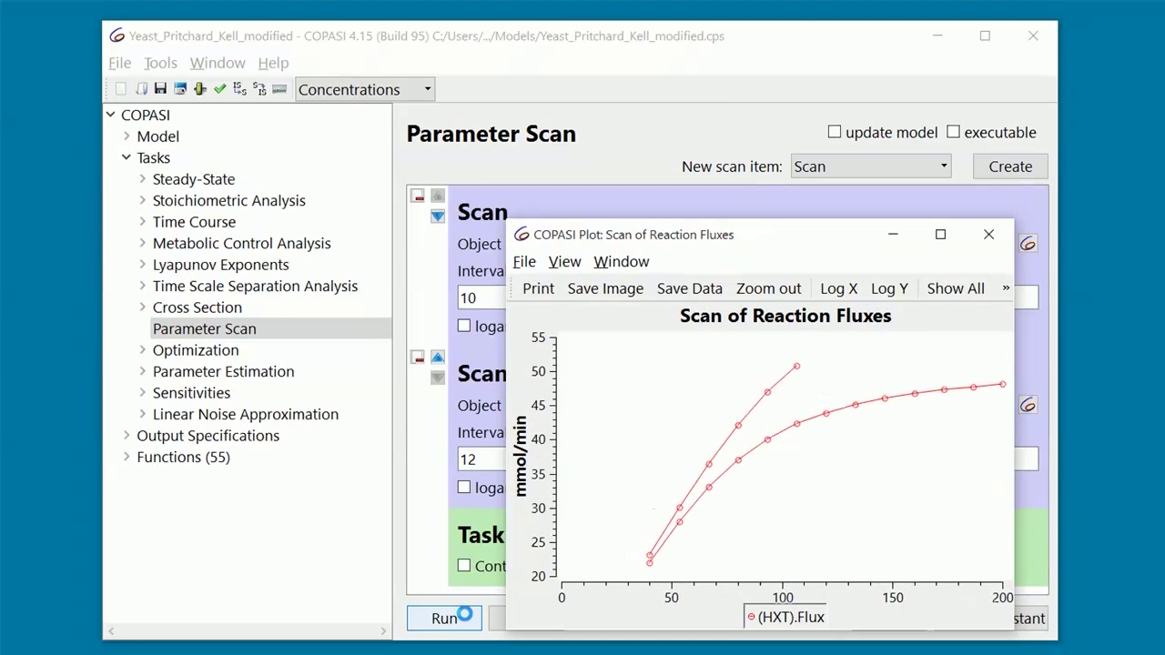
{"action": "left_click", "coordinate": [464, 616]}
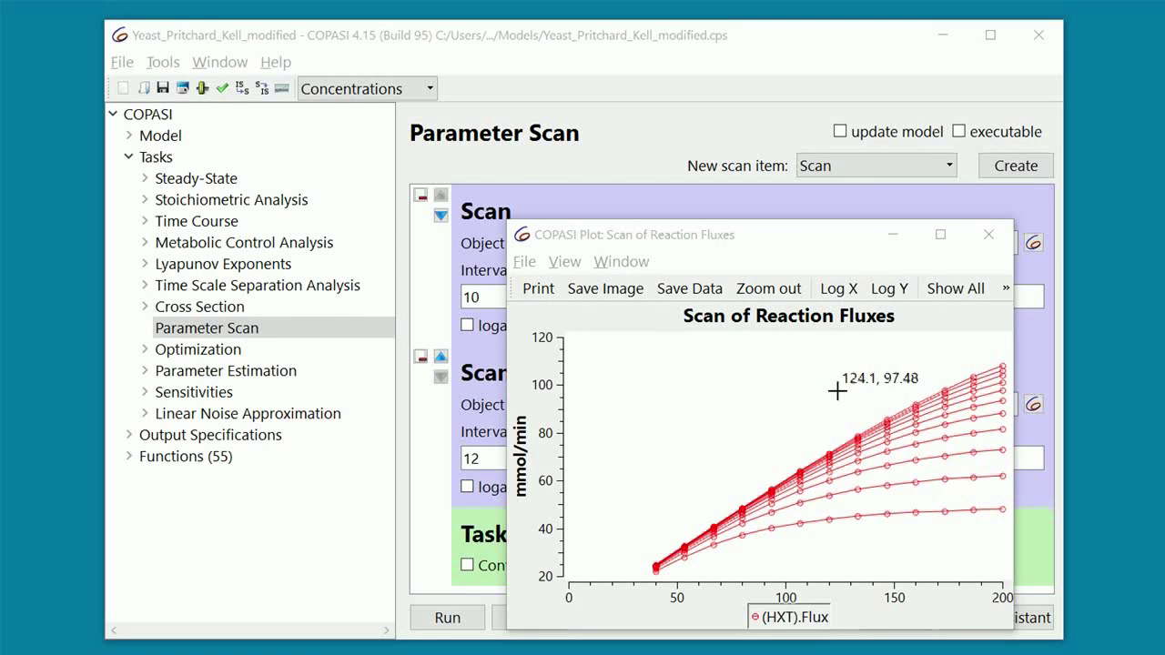
Move the HXT Vmax scan back to first, add a Scan of Reaction Fluxes plot, and run the scan
{"action": "left_click", "coordinate": [988, 236]}
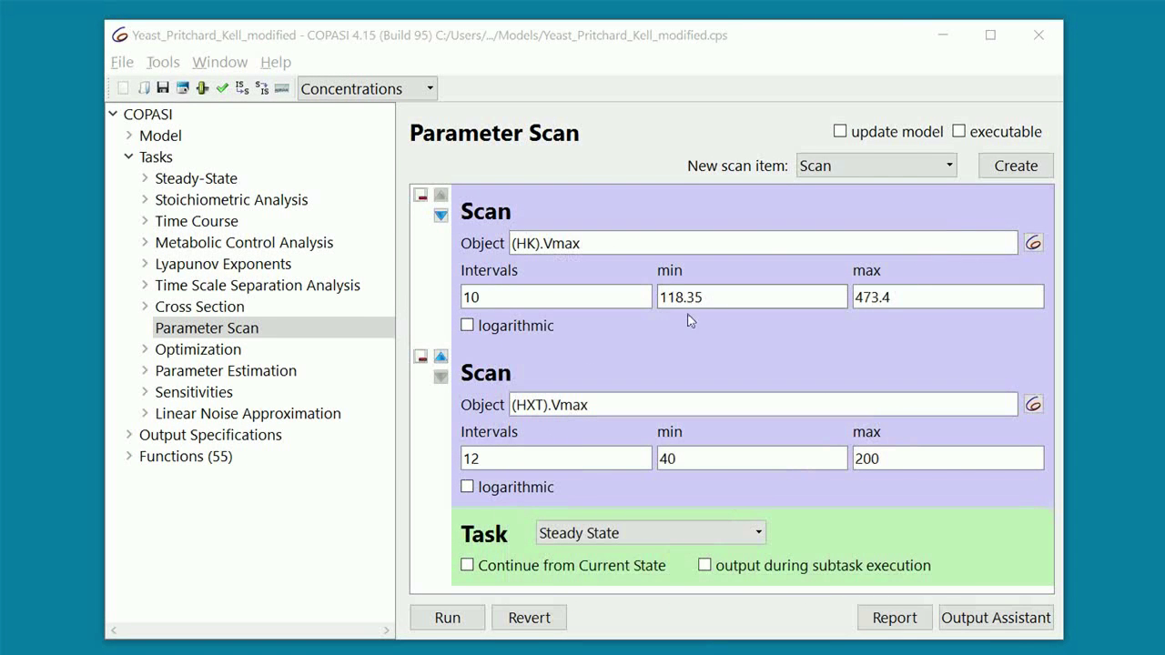
{"action": "left_click", "coordinate": [440, 357]}
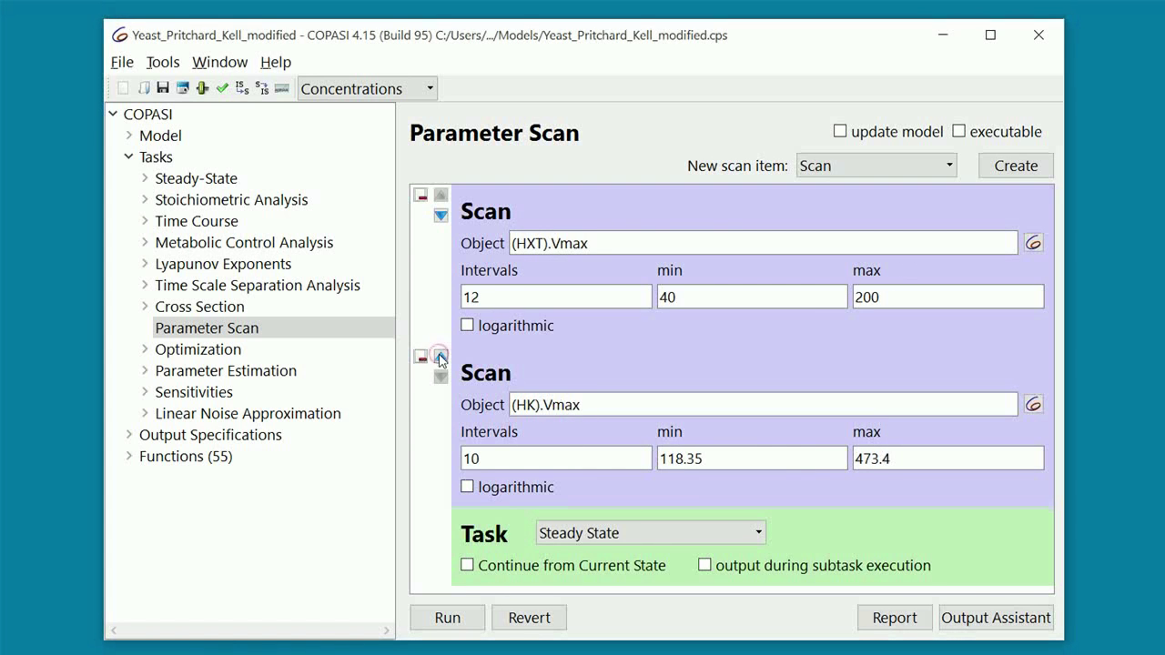
{"action": "left_click", "coordinate": [994, 619]}
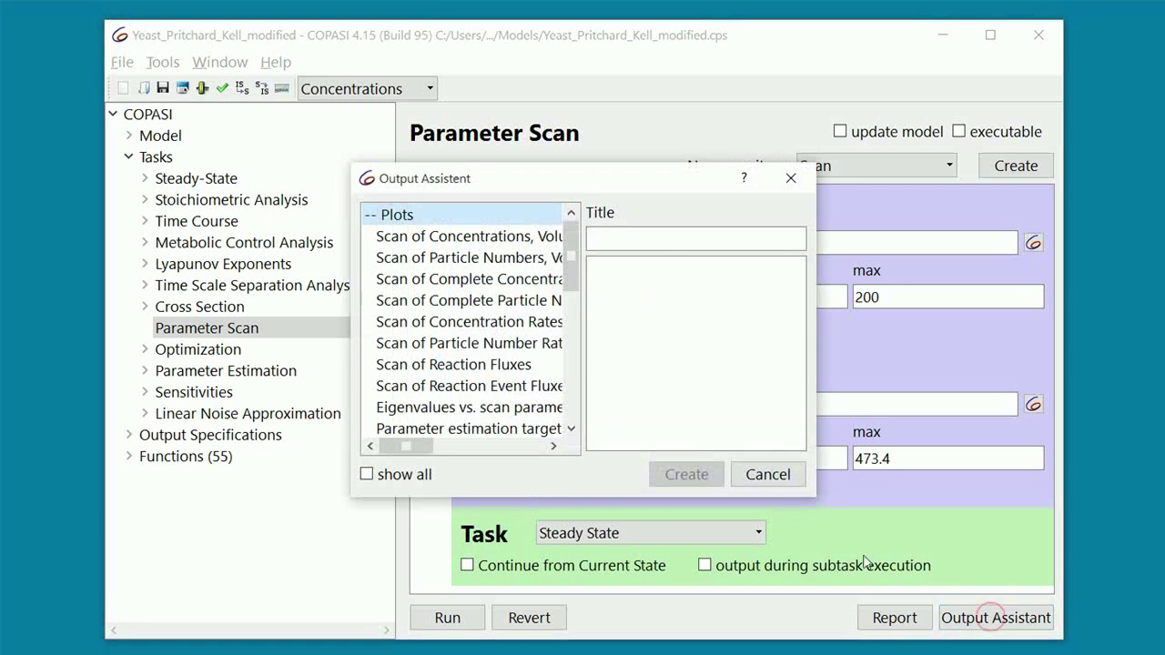
{"action": "left_click", "coordinate": [518, 365]}
{"action": "left_click", "coordinate": [687, 474]}
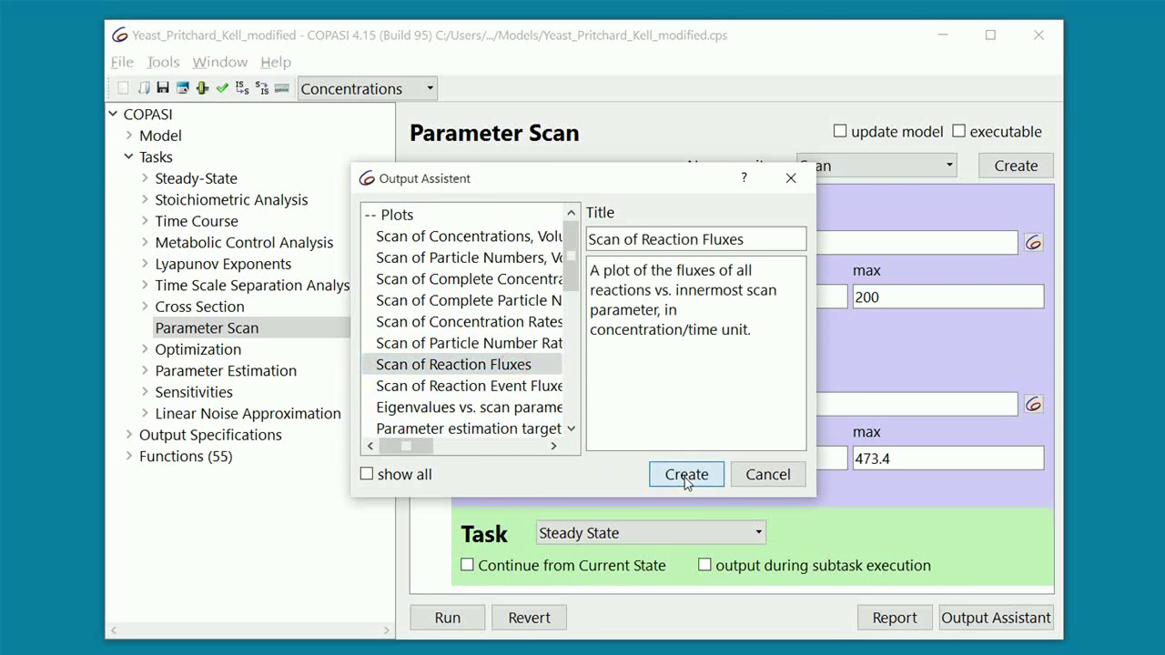
{"action": "left_click", "coordinate": [450, 621]}
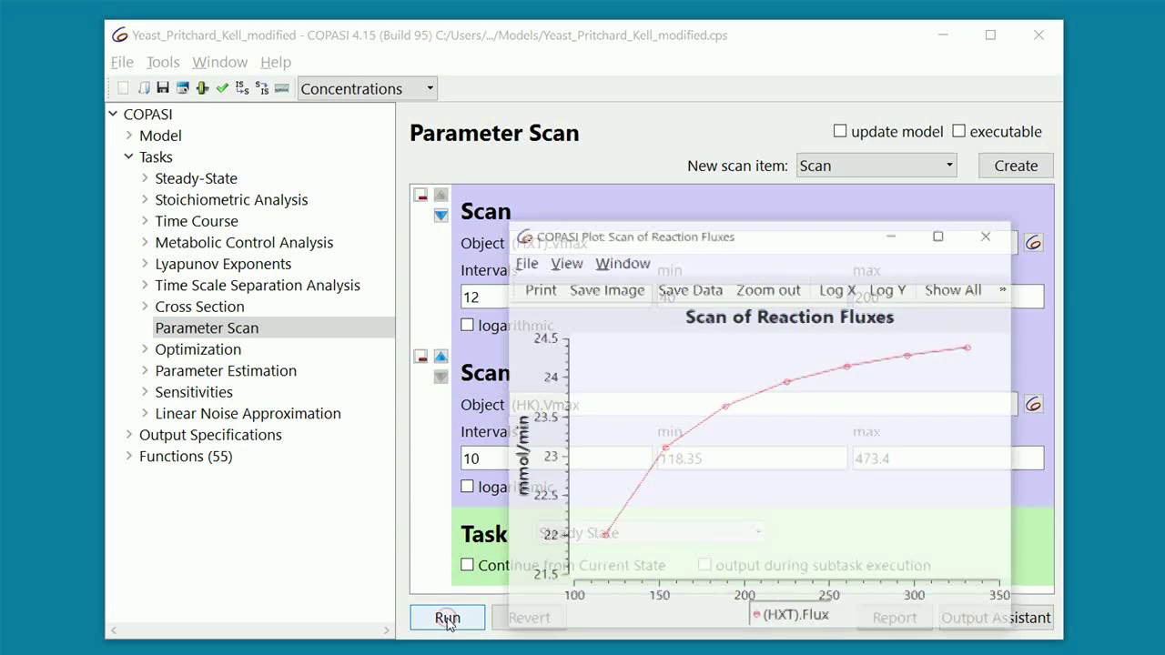
{"action": "left_click", "coordinate": [447, 622]}
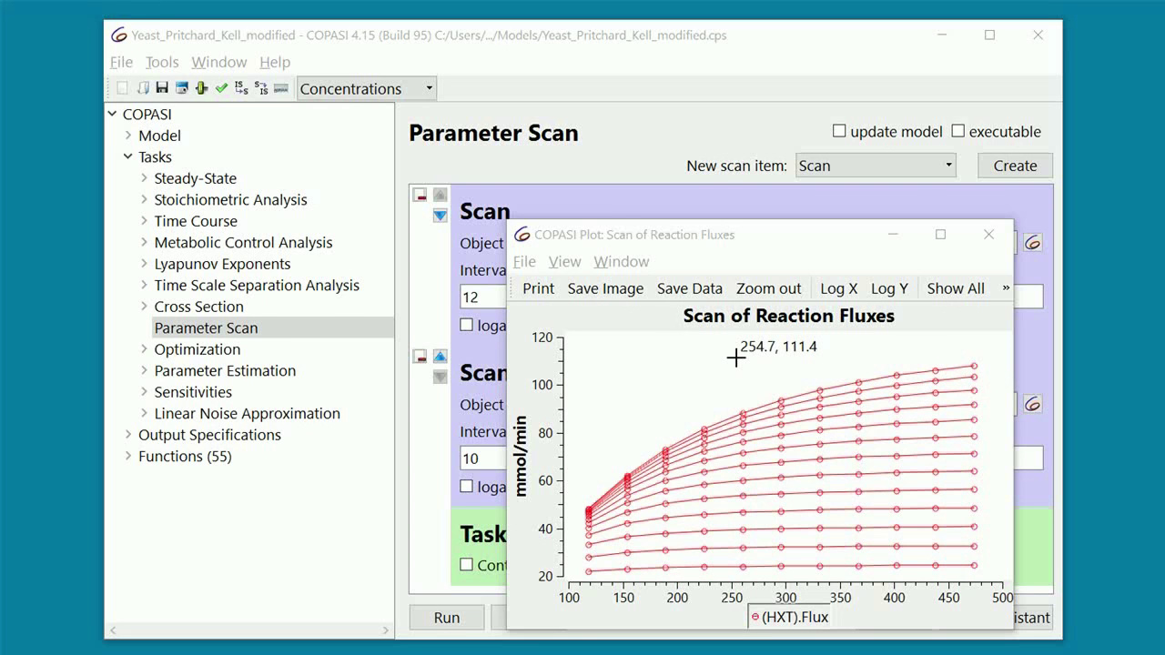
Close the flux plot and select the interval counts, 12 for HXT and 10 for HK
{"action": "left_click", "coordinate": [987, 235]}
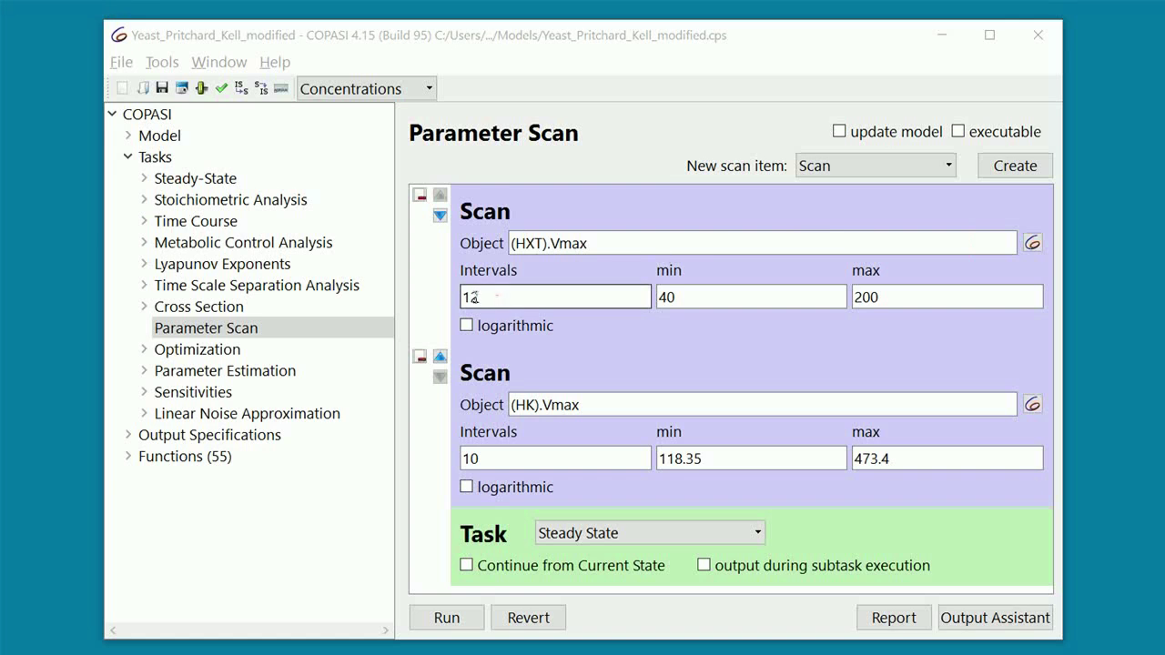
{"action": "left_click_drag", "start_coordinate": [497, 296], "coordinate": [461, 298]}
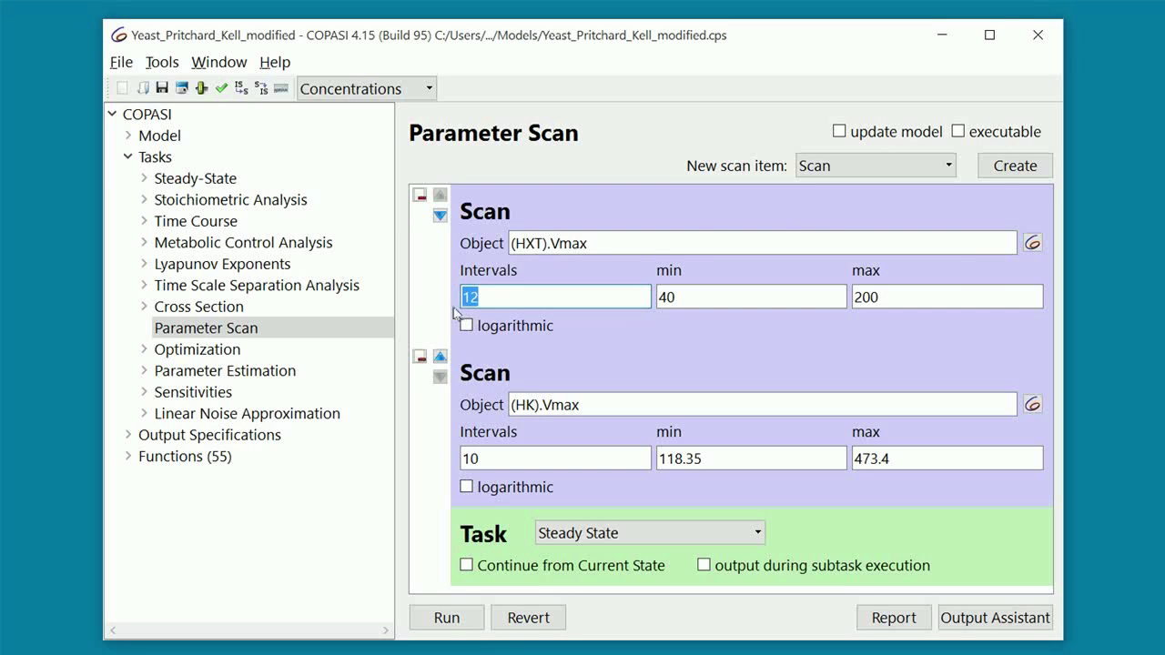
{"action": "left_click_drag", "start_coordinate": [489, 458], "coordinate": [467, 459]}
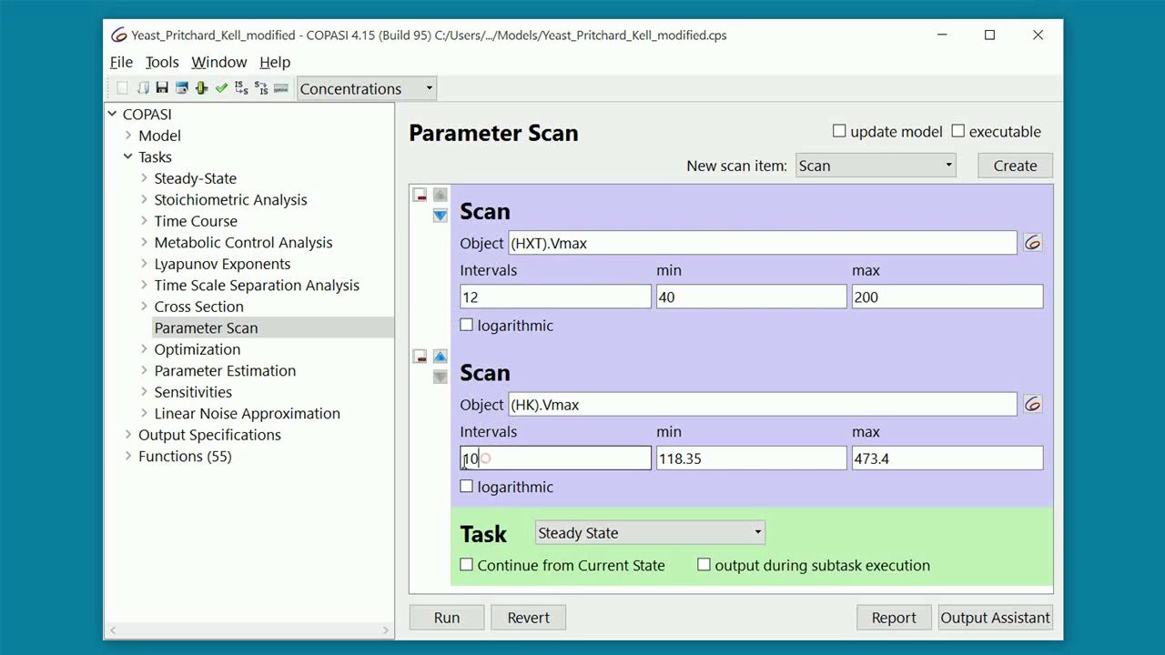
{"action": "left_click", "coordinate": [487, 458]}
{"action": "double_click", "coordinate": [487, 458]}
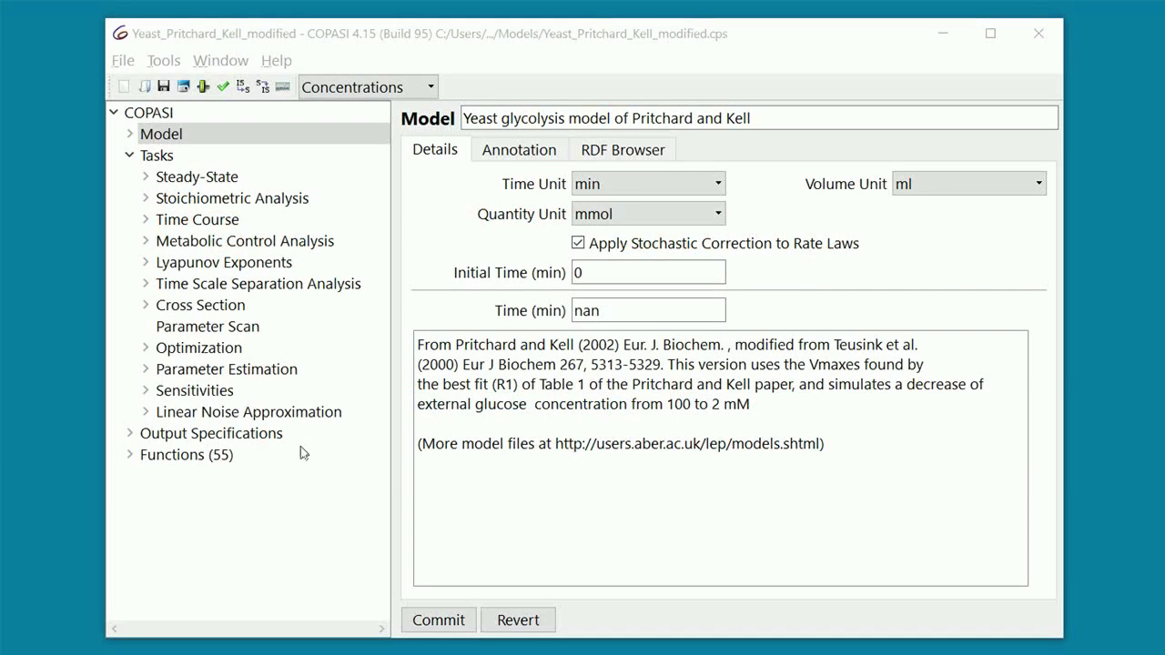
In Parameter Scan, set the subtask to Steady State and pick Random distribution as the new item type
{"action": "left_click", "coordinate": [256, 329]}
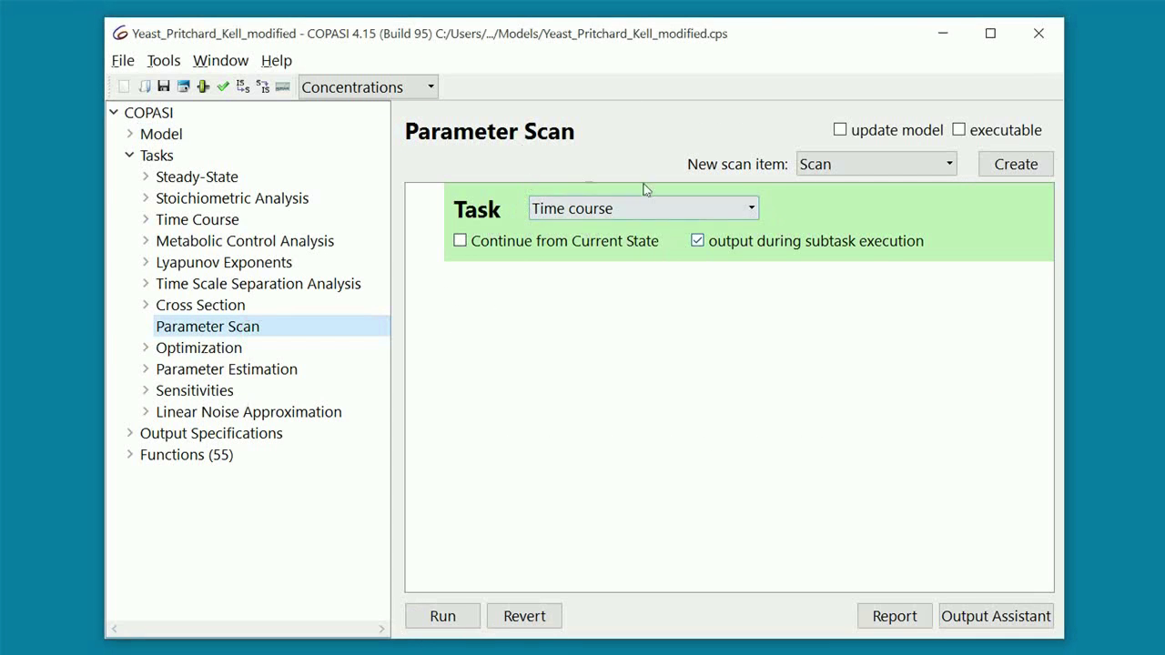
{"action": "left_click", "coordinate": [752, 211]}
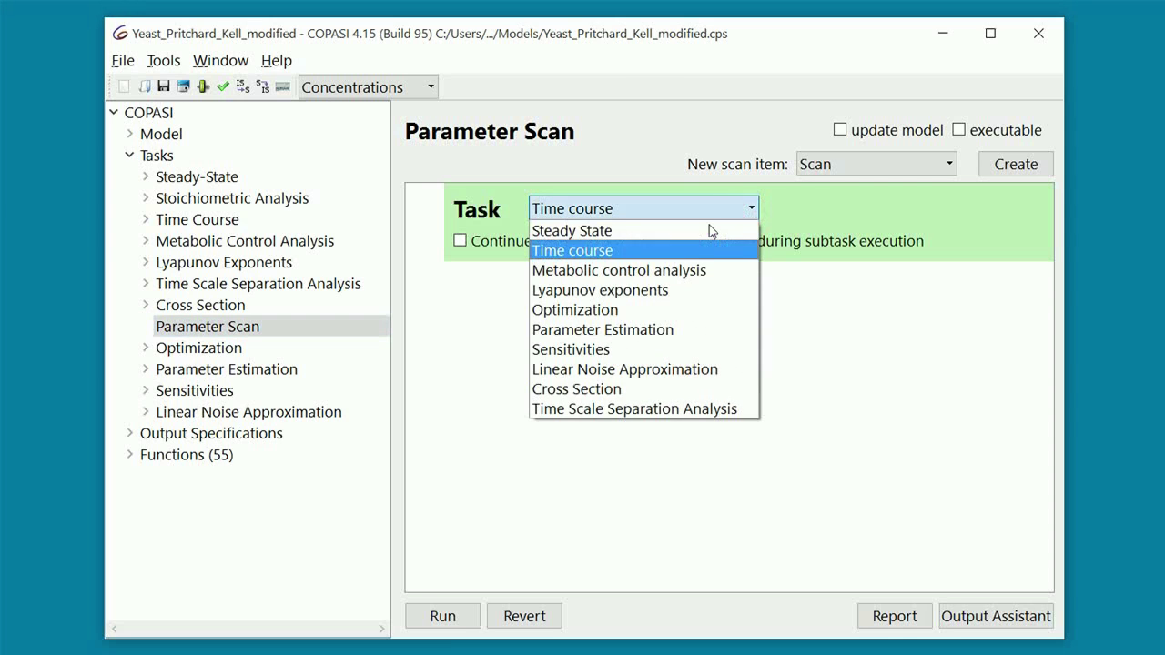
{"action": "left_click", "coordinate": [709, 227]}
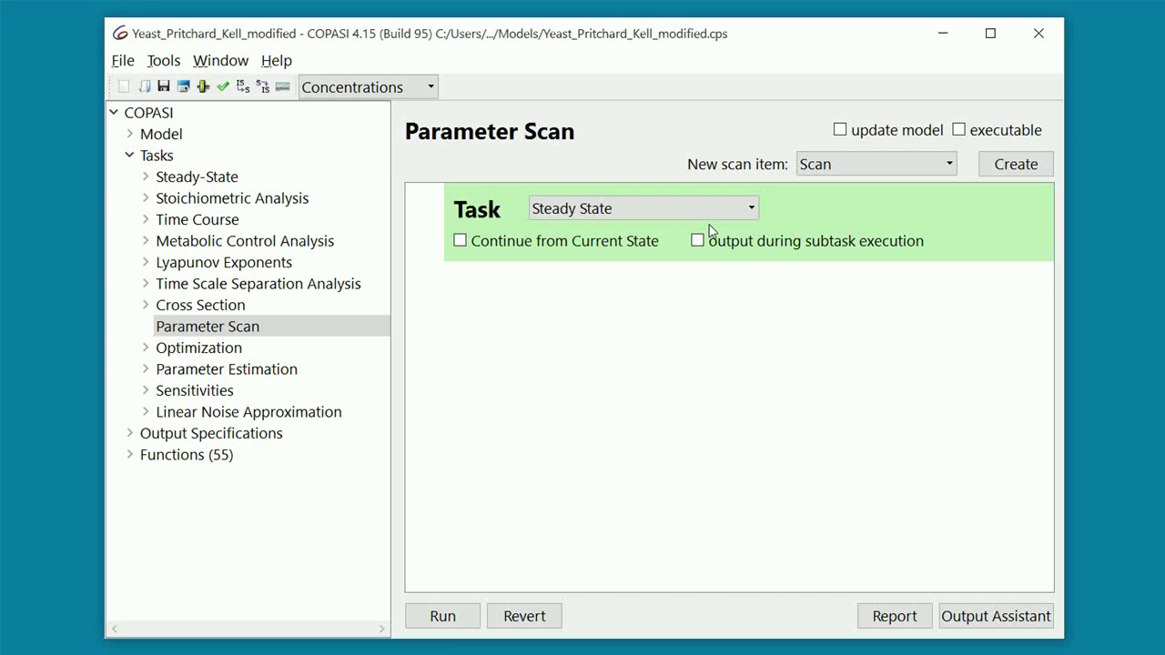
{"action": "left_click", "coordinate": [942, 163]}
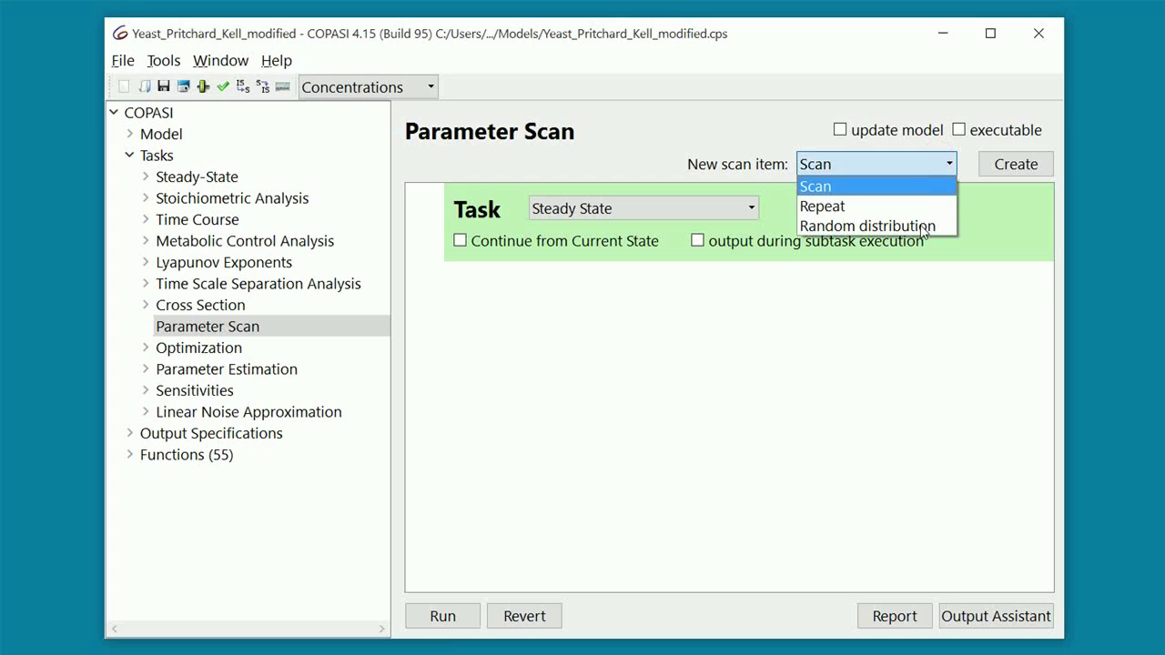
{"action": "left_click", "coordinate": [919, 227]}
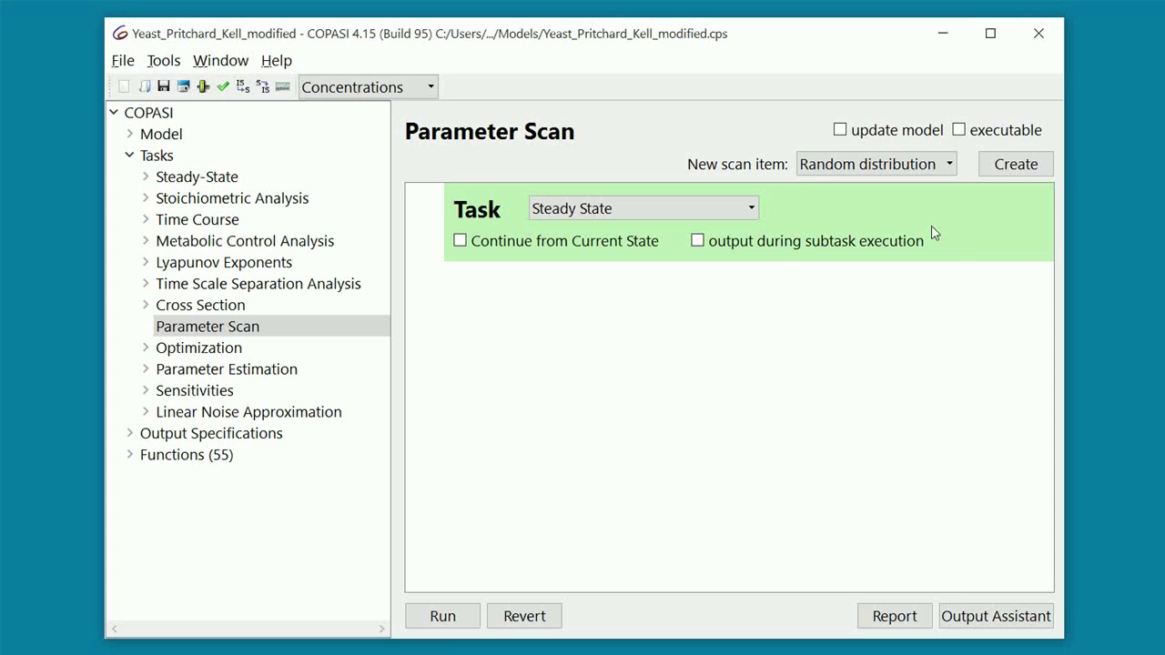
{"action": "key", "text": "Down"}
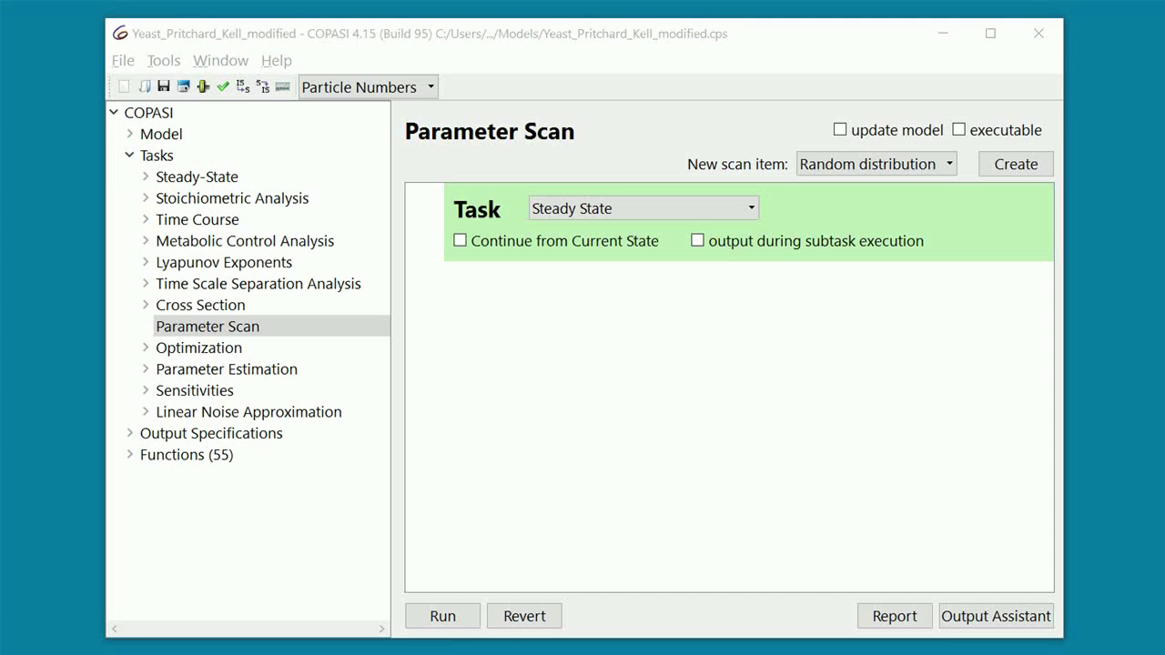
Add a random-sampling item on (HXT).Vmax, keeping a uniform distribution from 48.62 to 194.48
{"action": "left_click", "coordinate": [1018, 168]}
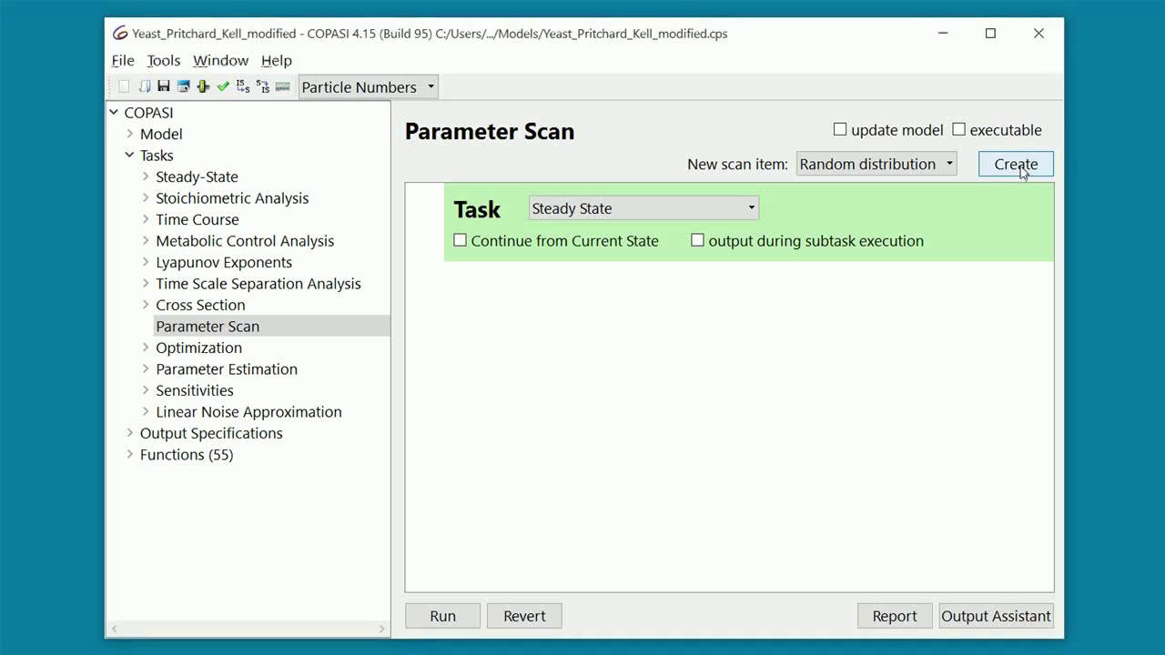
{"action": "left_click", "coordinate": [458, 313]}
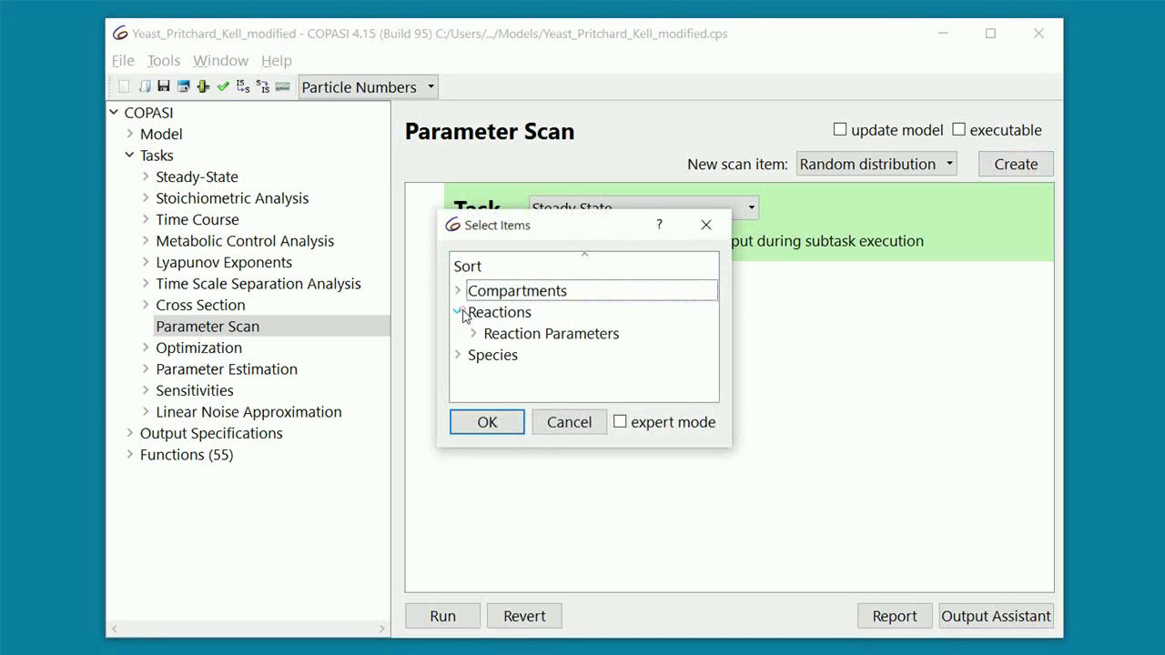
{"action": "left_click", "coordinate": [474, 334]}
{"action": "scroll", "coordinate": [482, 334], "scroll_direction": "down", "scroll_amount": 4}
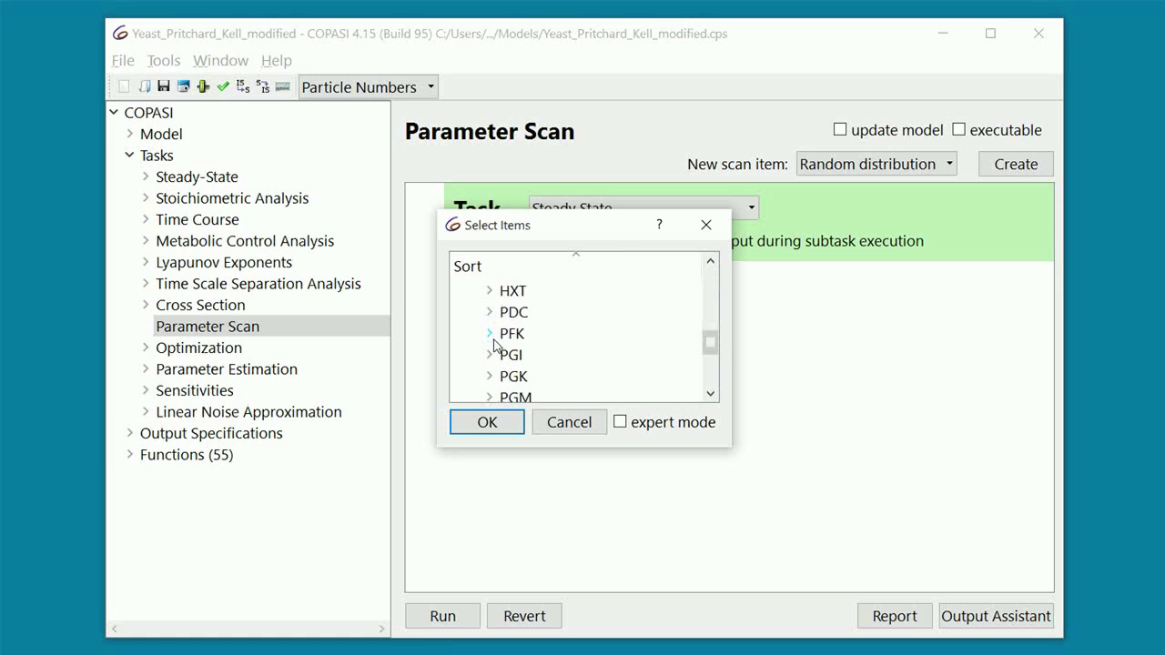
{"action": "left_click", "coordinate": [490, 291]}
{"action": "left_click", "coordinate": [519, 352]}
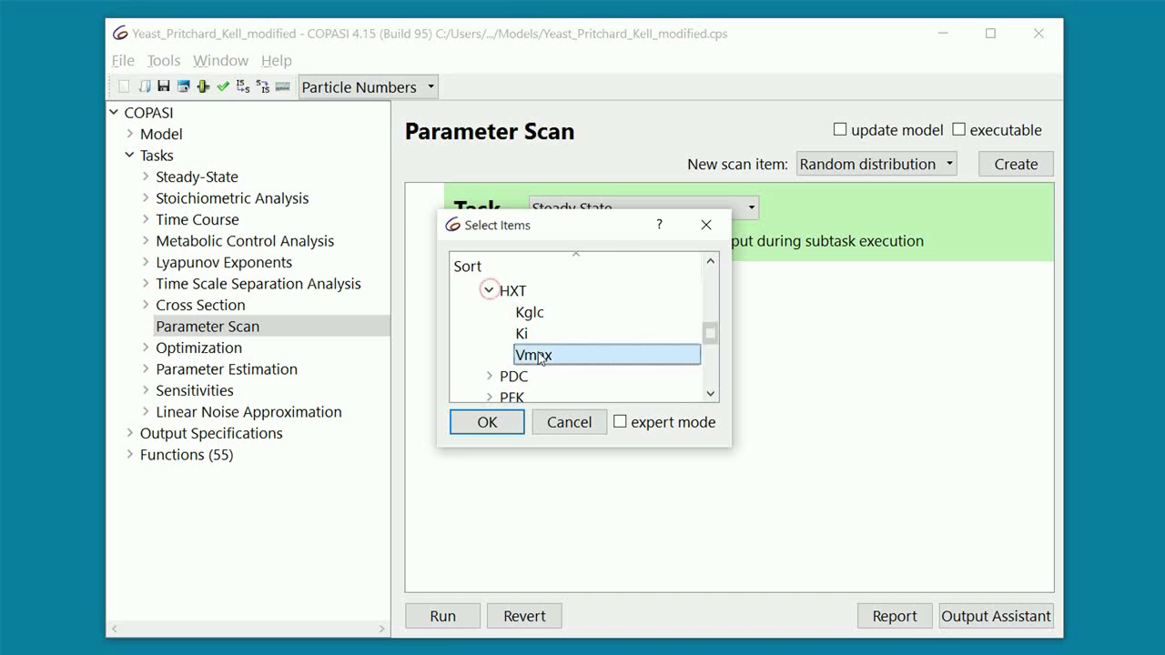
{"action": "left_click", "coordinate": [509, 427]}
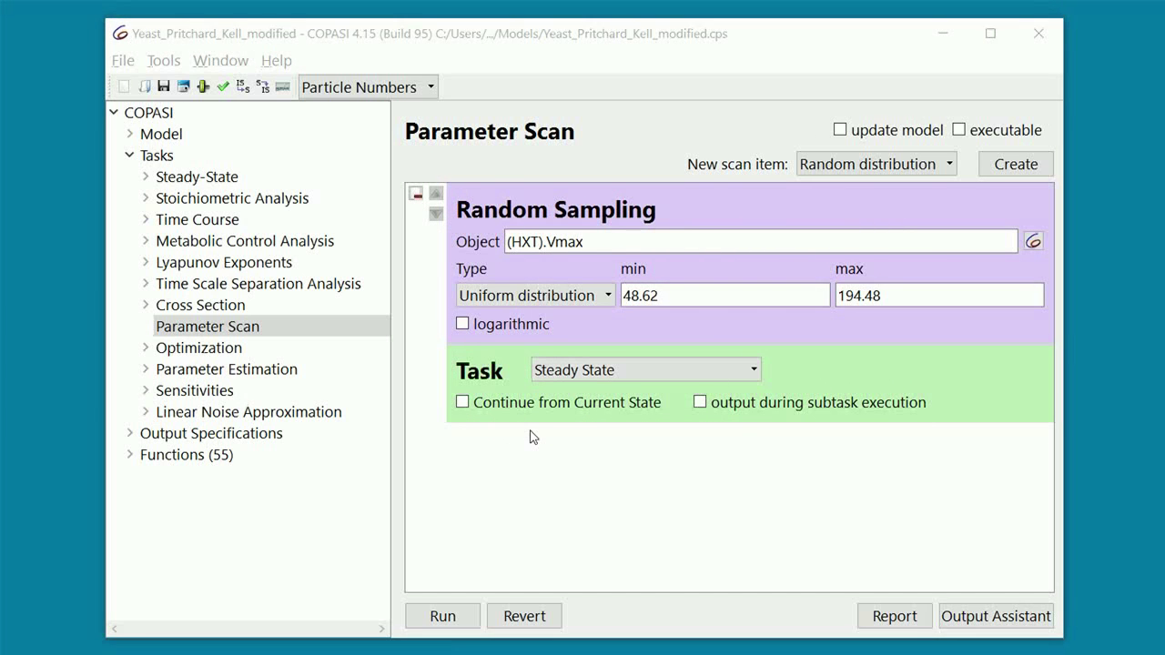
{"action": "double_click", "coordinate": [669, 296]}
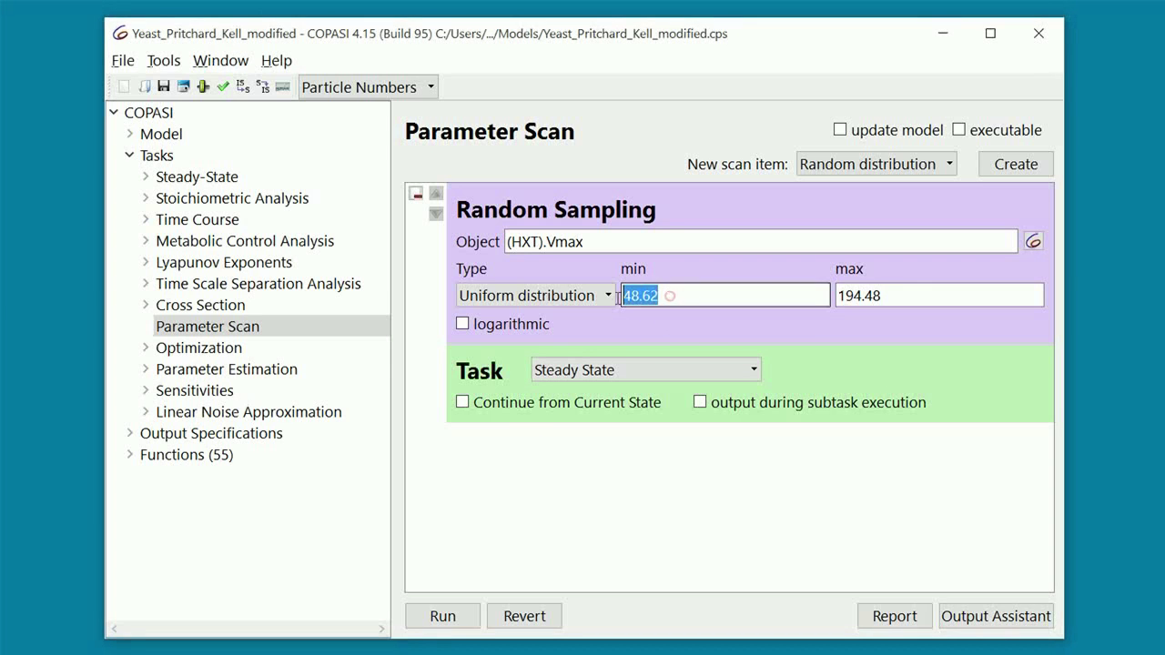
{"action": "double_click", "coordinate": [887, 296]}
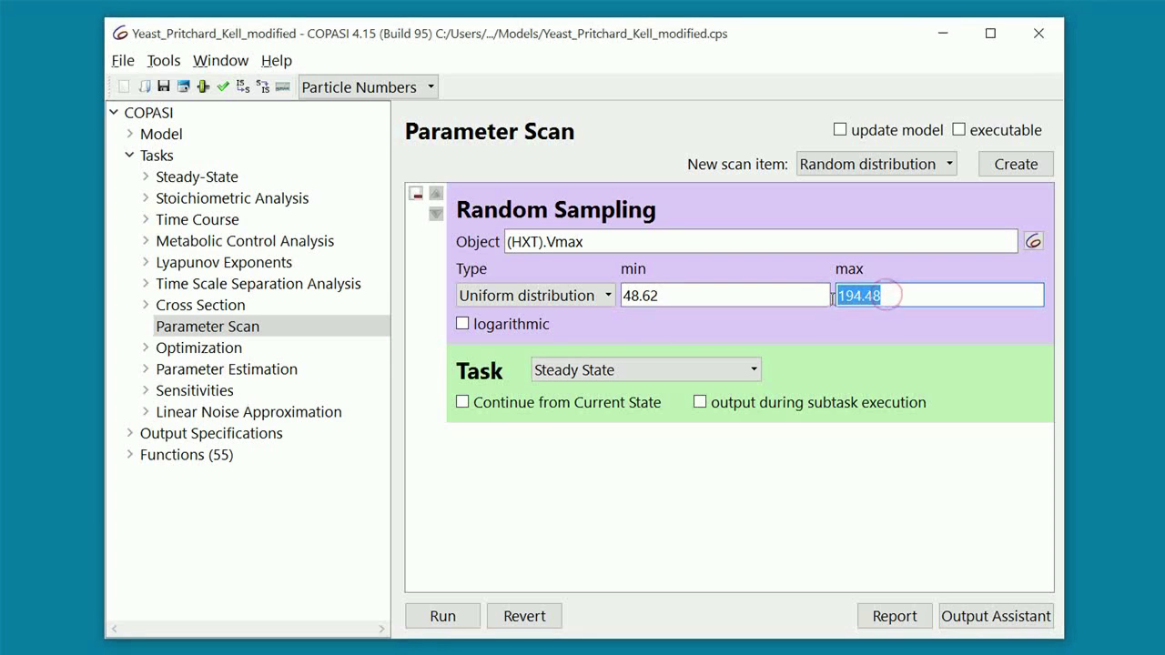
{"action": "left_click", "coordinate": [606, 296]}
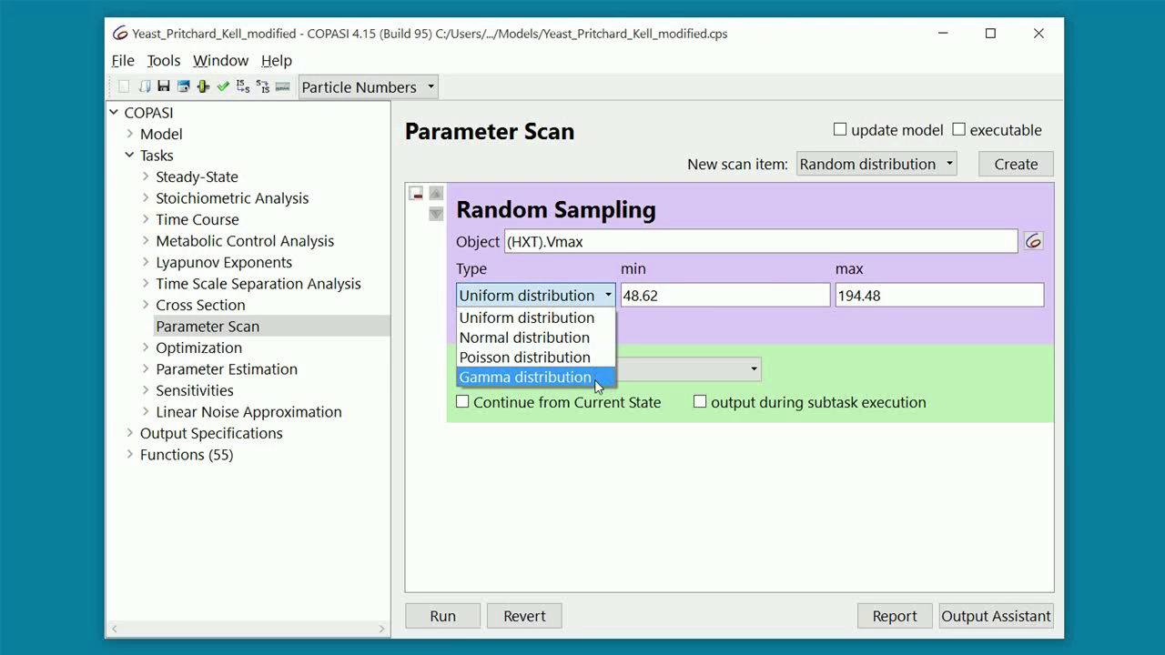
{"action": "left_click", "coordinate": [596, 319]}
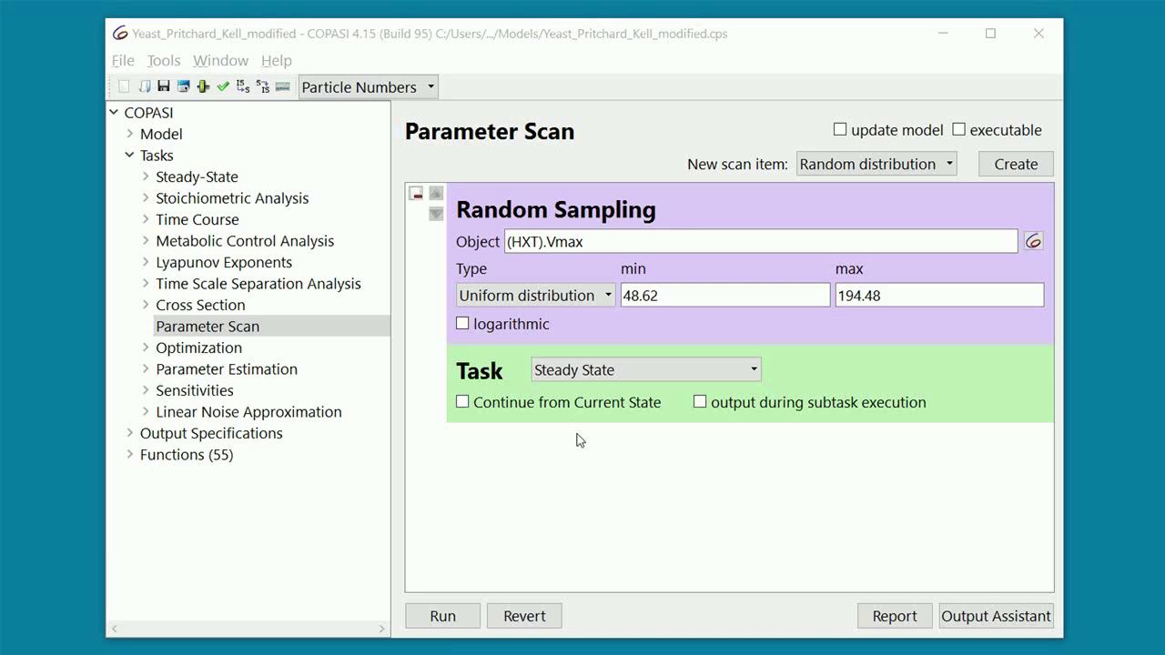
Add a random-sampling item on (HK).Vmax, uniform from 118.35 to 473.4
{"action": "left_click", "coordinate": [1014, 162]}
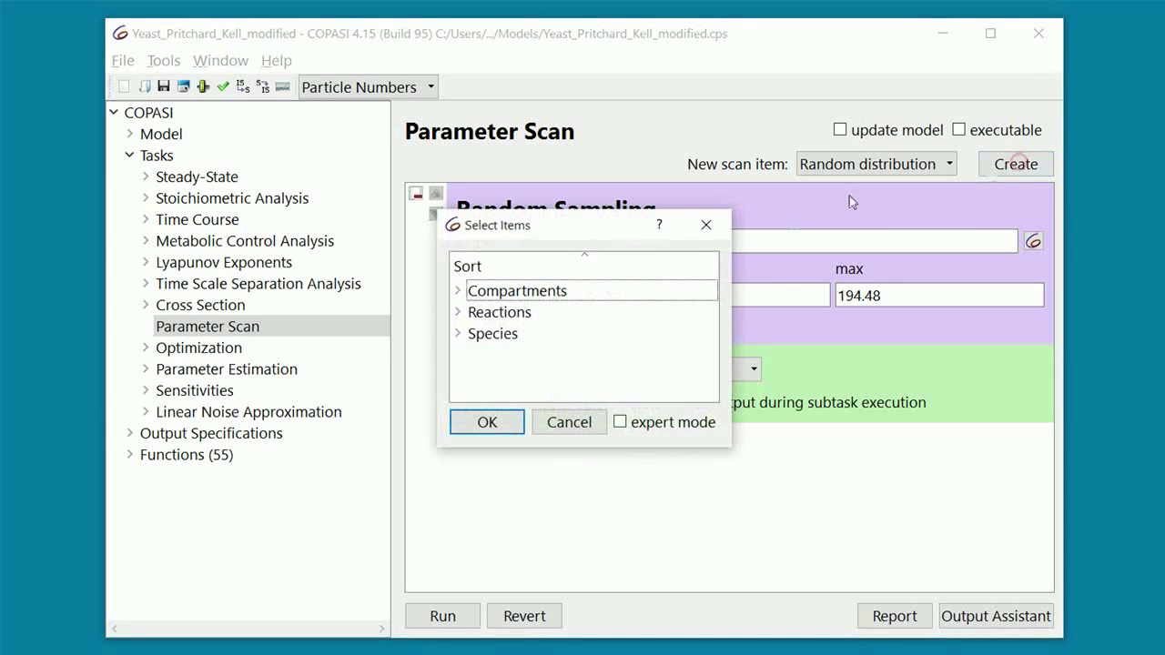
{"action": "left_click", "coordinate": [458, 312]}
{"action": "left_click", "coordinate": [470, 333]}
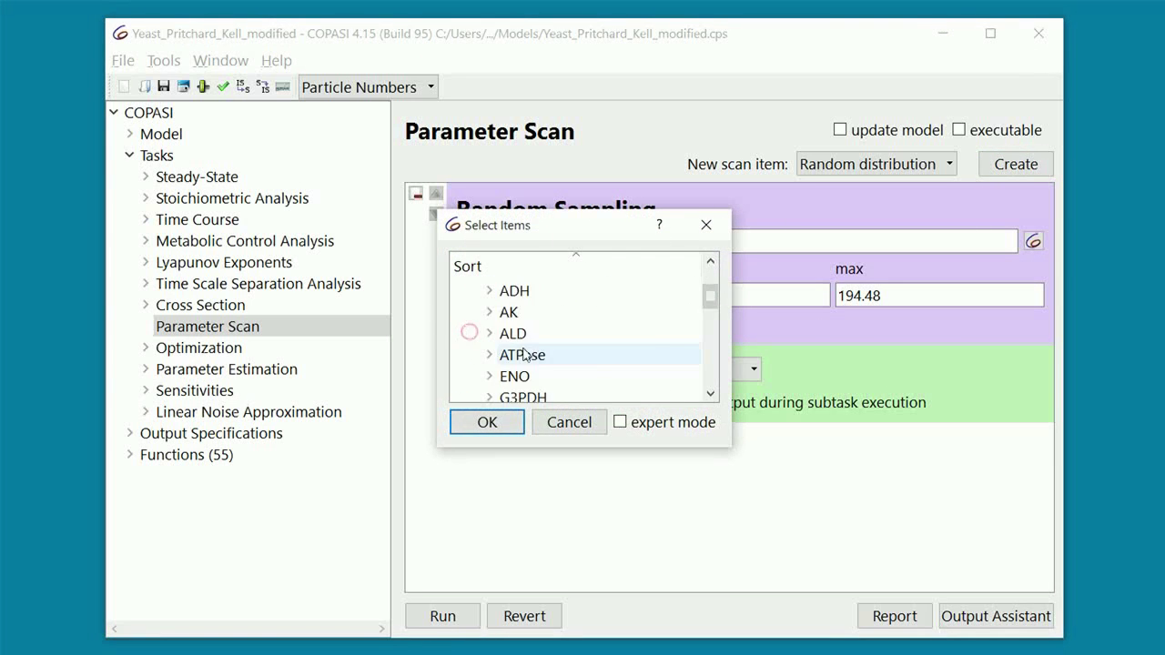
{"action": "scroll", "coordinate": [524, 355], "scroll_direction": "down", "scroll_amount": 2}
{"action": "left_click", "coordinate": [491, 333]}
{"action": "scroll", "coordinate": [546, 357], "scroll_direction": "down", "scroll_amount": 2}
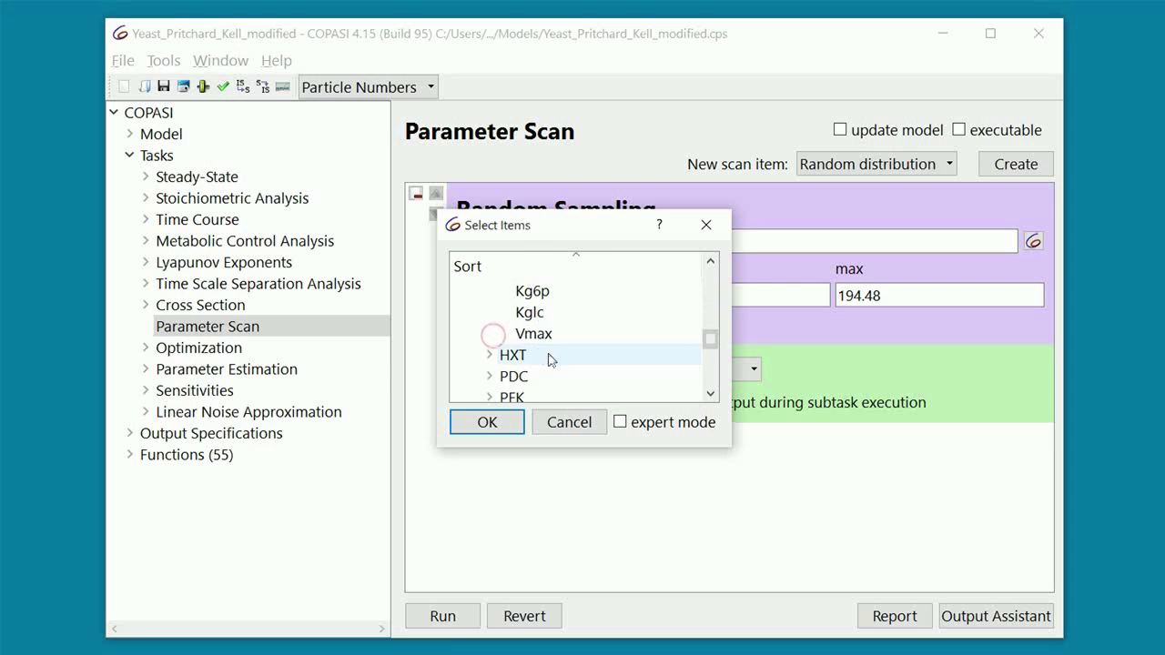
{"action": "left_click", "coordinate": [537, 334]}
{"action": "left_click", "coordinate": [489, 423]}
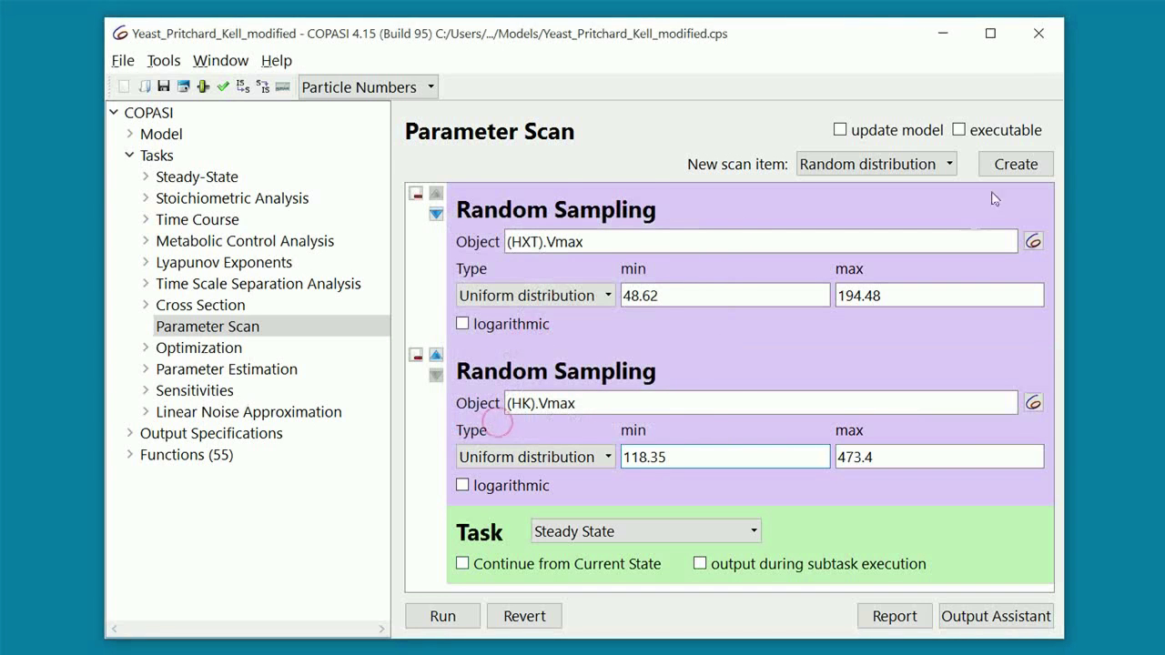
Add a third random-sampling item on the initial concentration [GLCo](t=0)
{"action": "left_click", "coordinate": [1014, 165]}
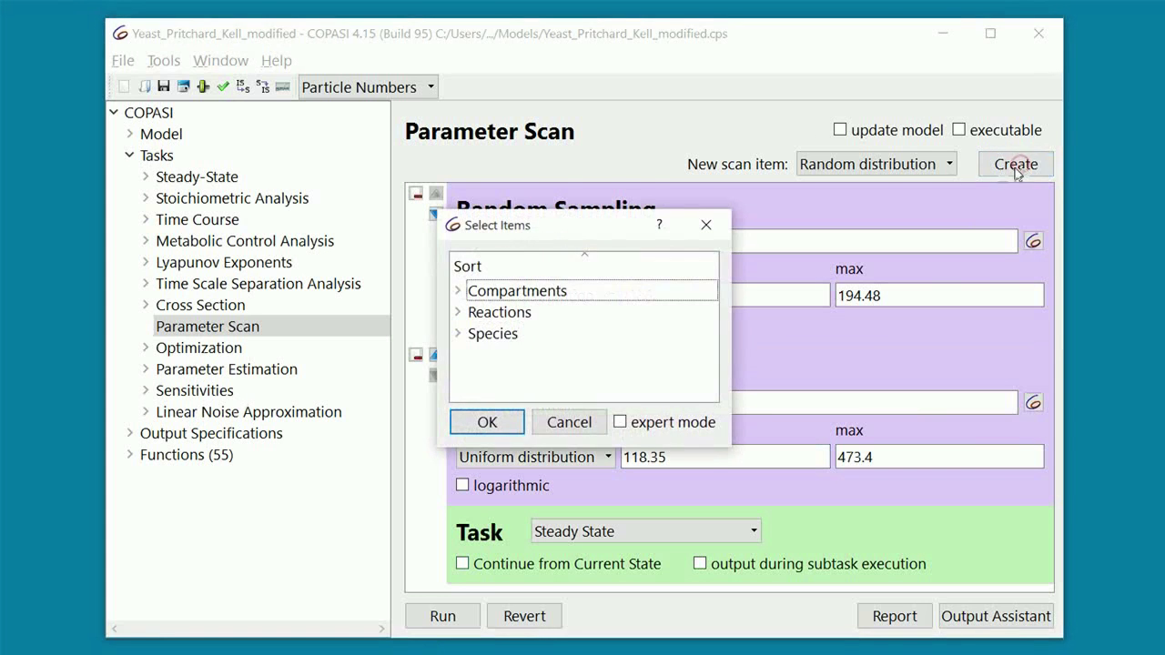
{"action": "left_click", "coordinate": [458, 335]}
{"action": "left_click", "coordinate": [472, 355]}
{"action": "scroll", "coordinate": [603, 369], "scroll_direction": "down", "scroll_amount": 5}
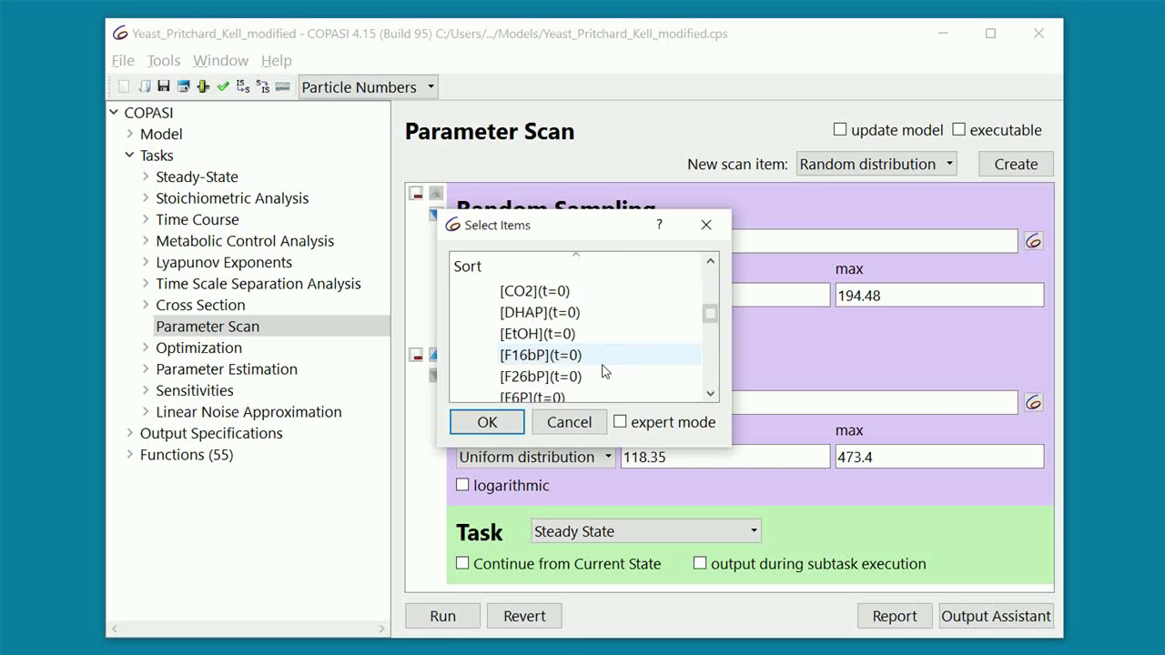
{"action": "scroll", "coordinate": [603, 370], "scroll_direction": "down", "scroll_amount": 2}
{"action": "left_click", "coordinate": [575, 355]}
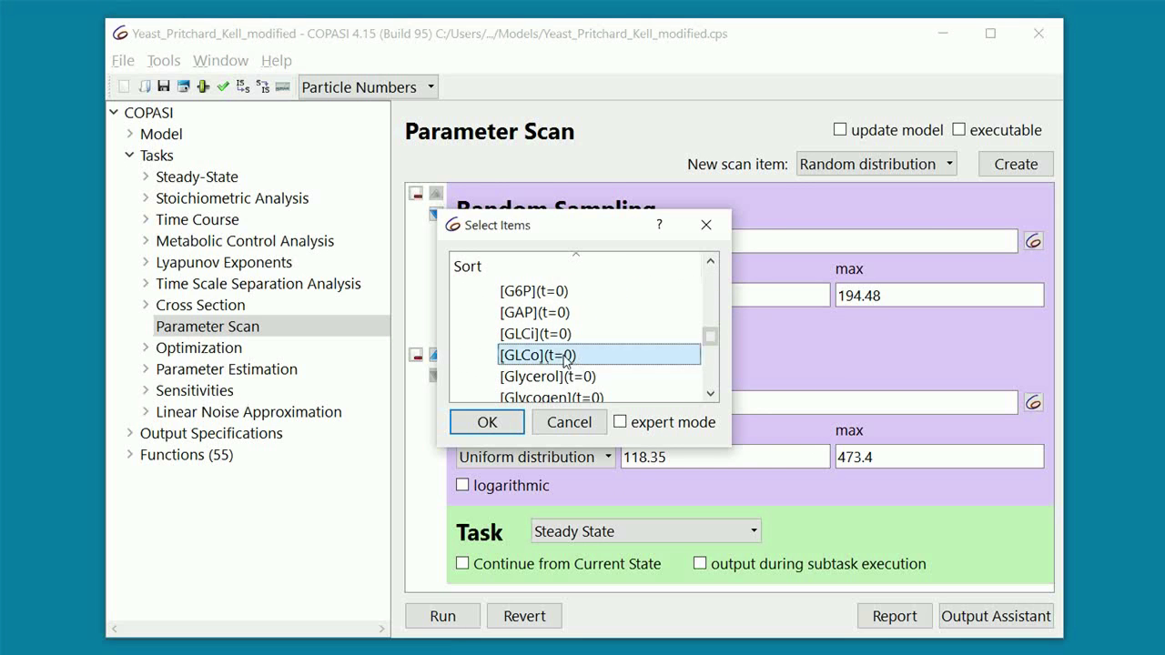
{"action": "left_click", "coordinate": [487, 423]}
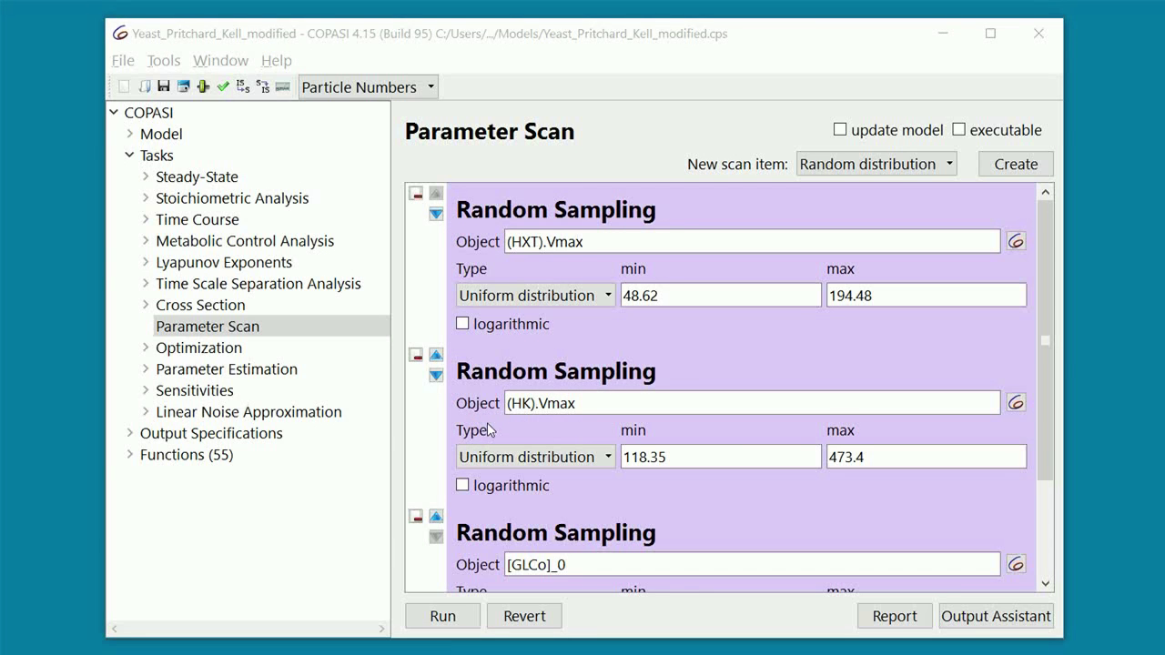
Reorder the random-sampling items so HK Vmax and GLCo sit above HXT Vmax
{"action": "left_click", "coordinate": [437, 214]}
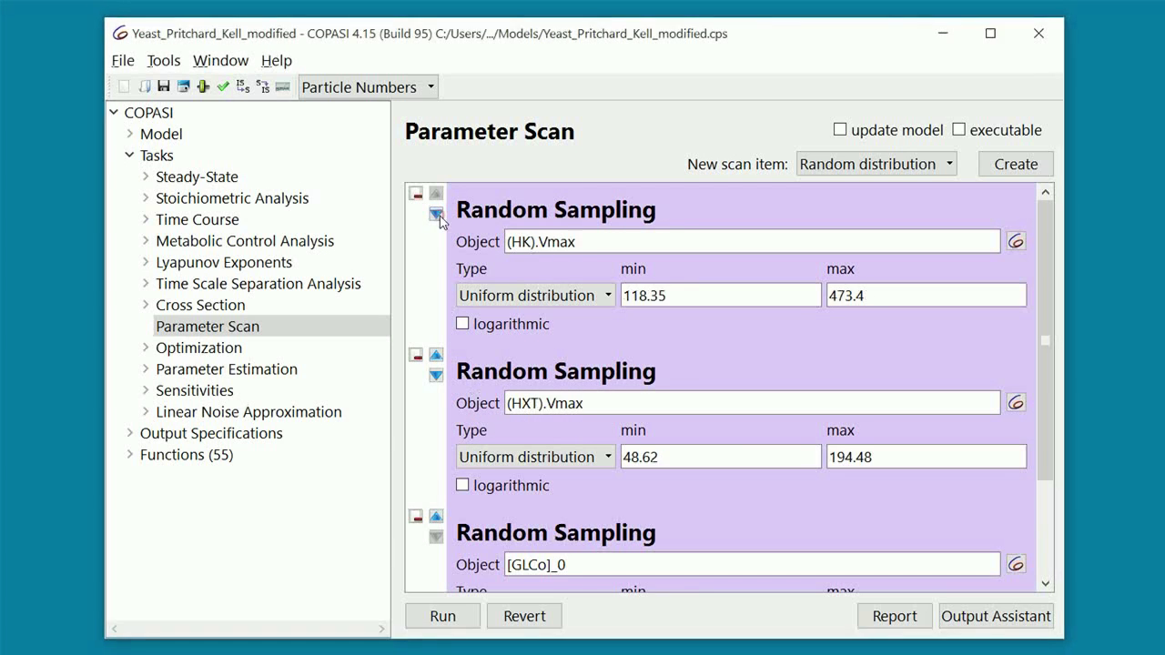
{"action": "left_click", "coordinate": [435, 374]}
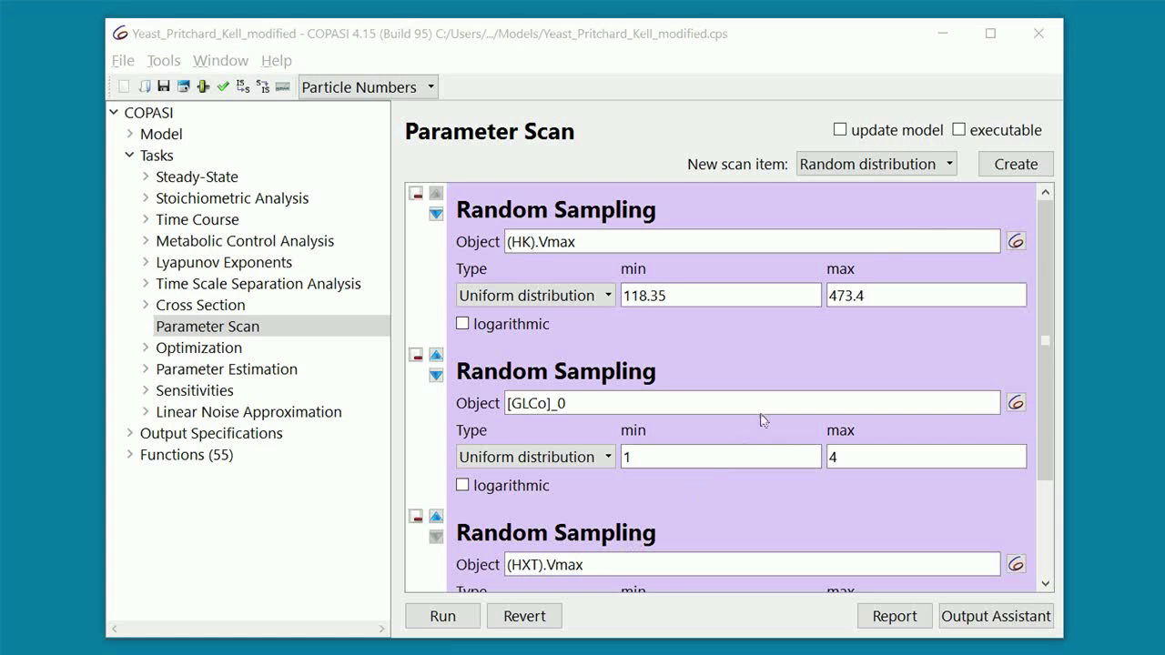
Add a Repeat scan item with 200 iterations
{"action": "left_click", "coordinate": [947, 164]}
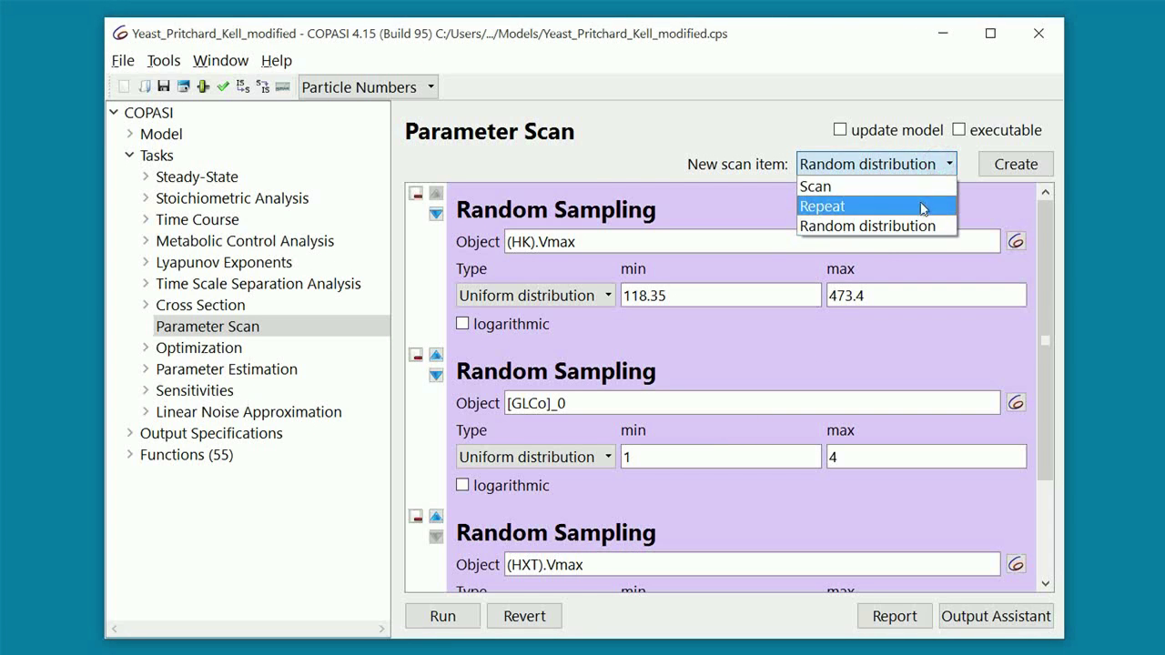
{"action": "left_click", "coordinate": [918, 207]}
{"action": "left_click", "coordinate": [1017, 168]}
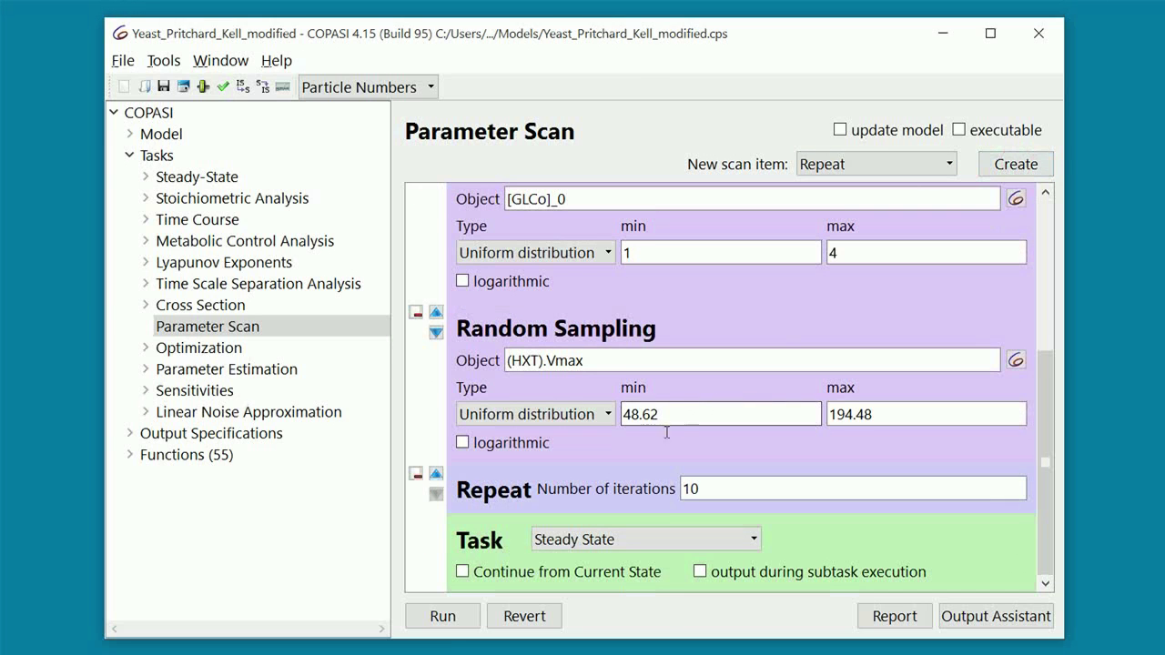
{"action": "left_click", "coordinate": [696, 489]}
{"action": "double_click", "coordinate": [696, 489]}
{"action": "type", "text": "200"}
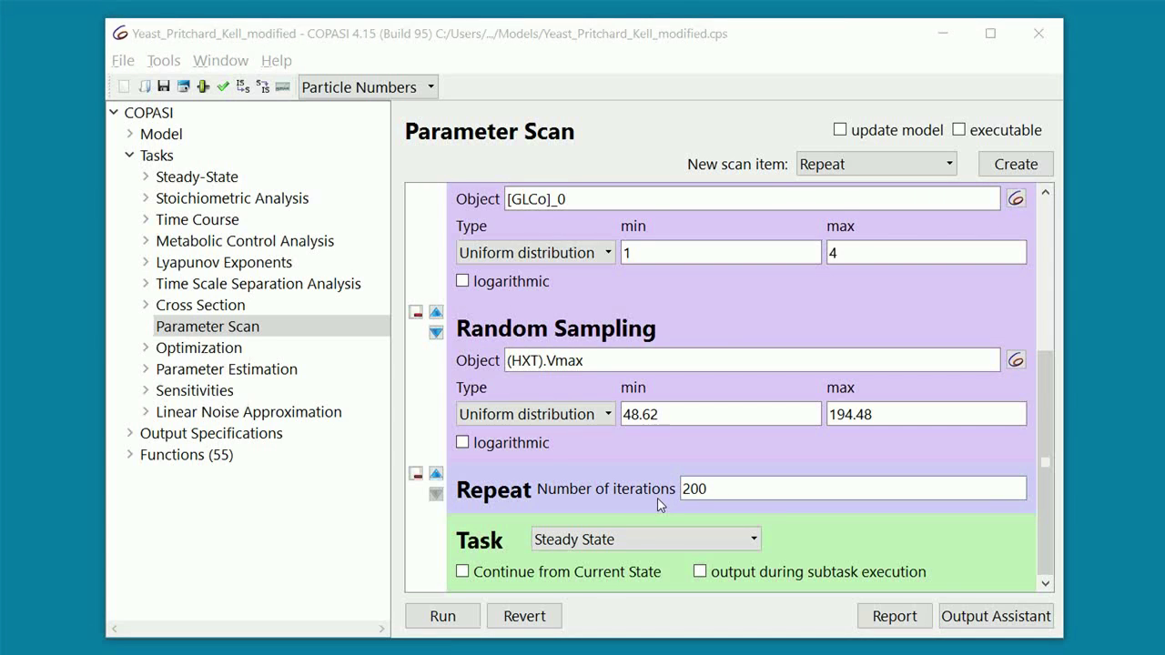
Move the Repeat item to the top of the parameter scan, above the three random-sampling items
{"action": "left_click", "coordinate": [436, 474]}
{"action": "left_click", "coordinate": [436, 450]}
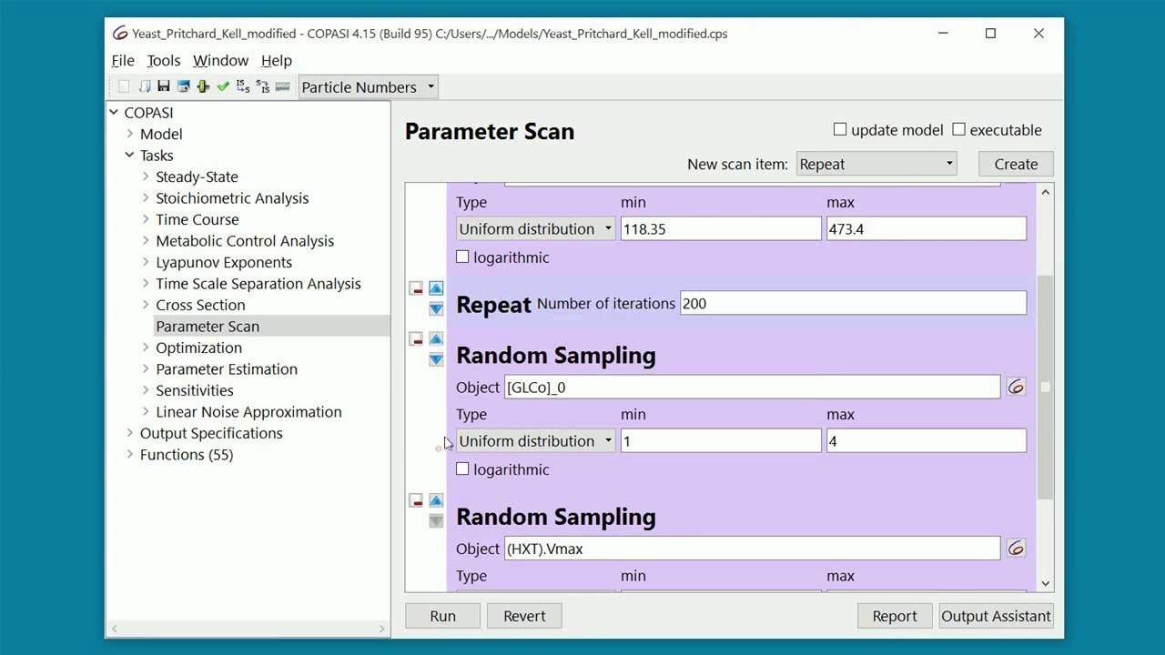
{"action": "left_click", "coordinate": [436, 289]}
{"action": "scroll", "coordinate": [432, 264], "scroll_direction": "up", "scroll_amount": 2}
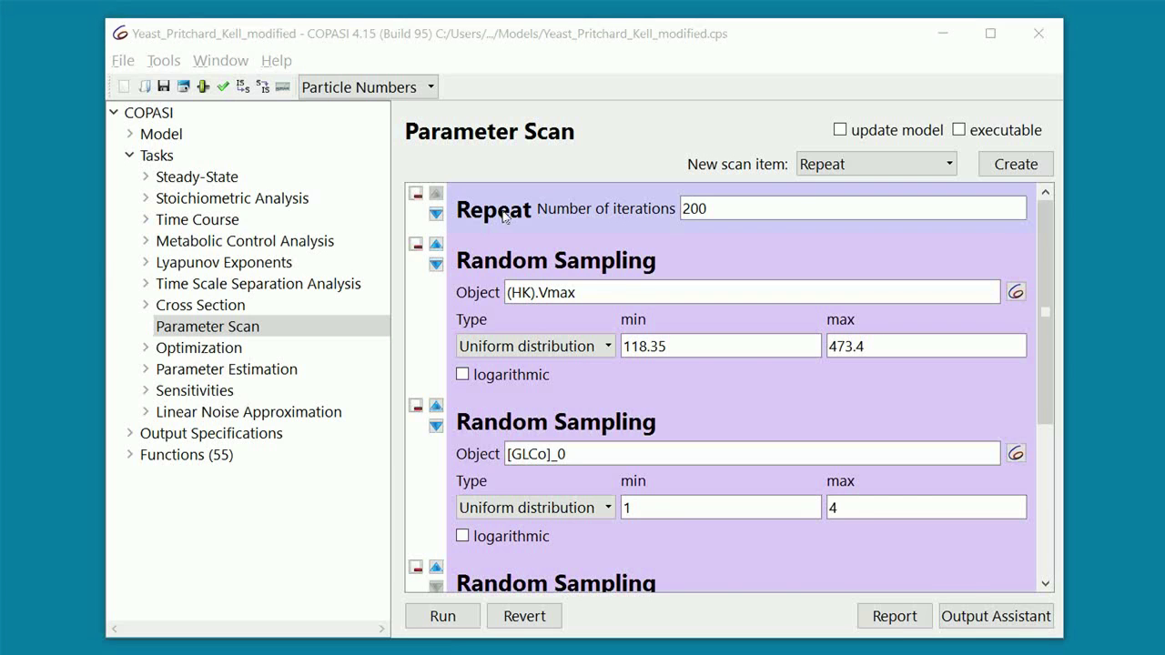
Create a Scan of Reaction Fluxes plot and draw its (HXT).Flux curve as symbols
{"action": "left_click", "coordinate": [967, 616]}
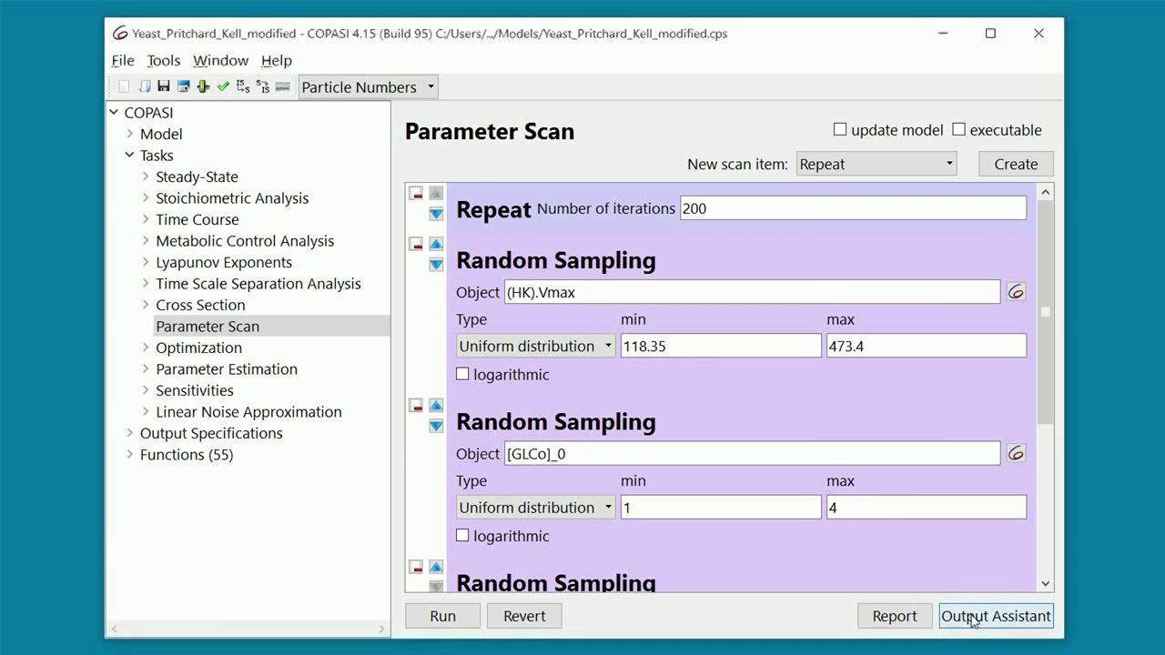
{"action": "left_click", "coordinate": [487, 365]}
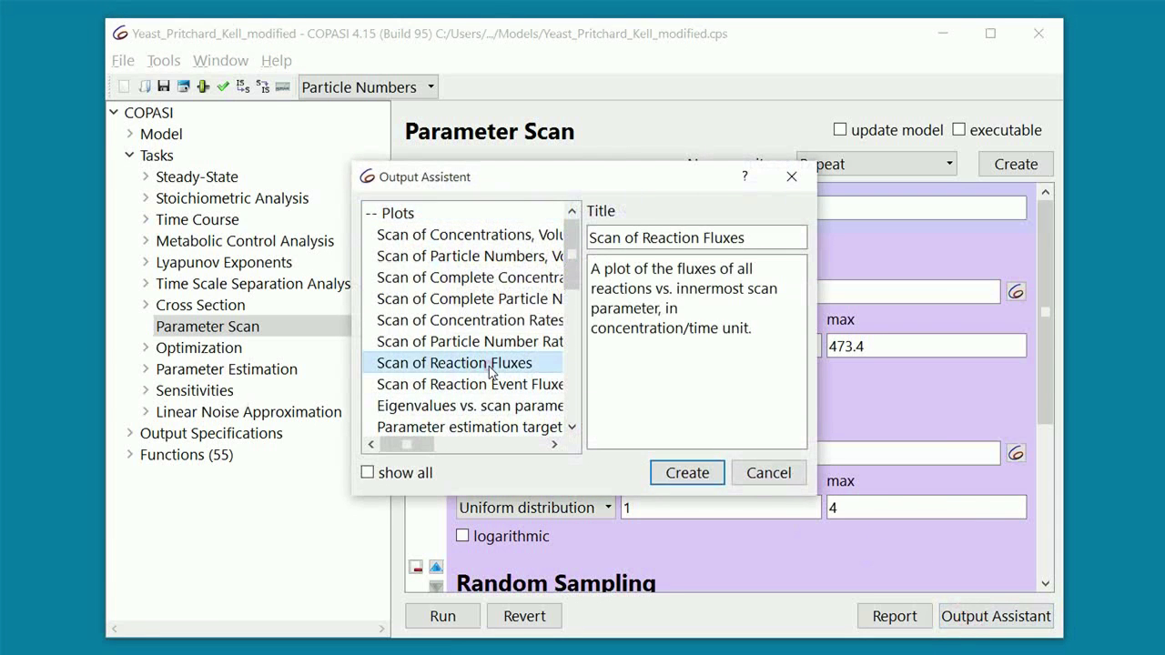
{"action": "left_click", "coordinate": [687, 473]}
{"action": "left_click", "coordinate": [128, 433]}
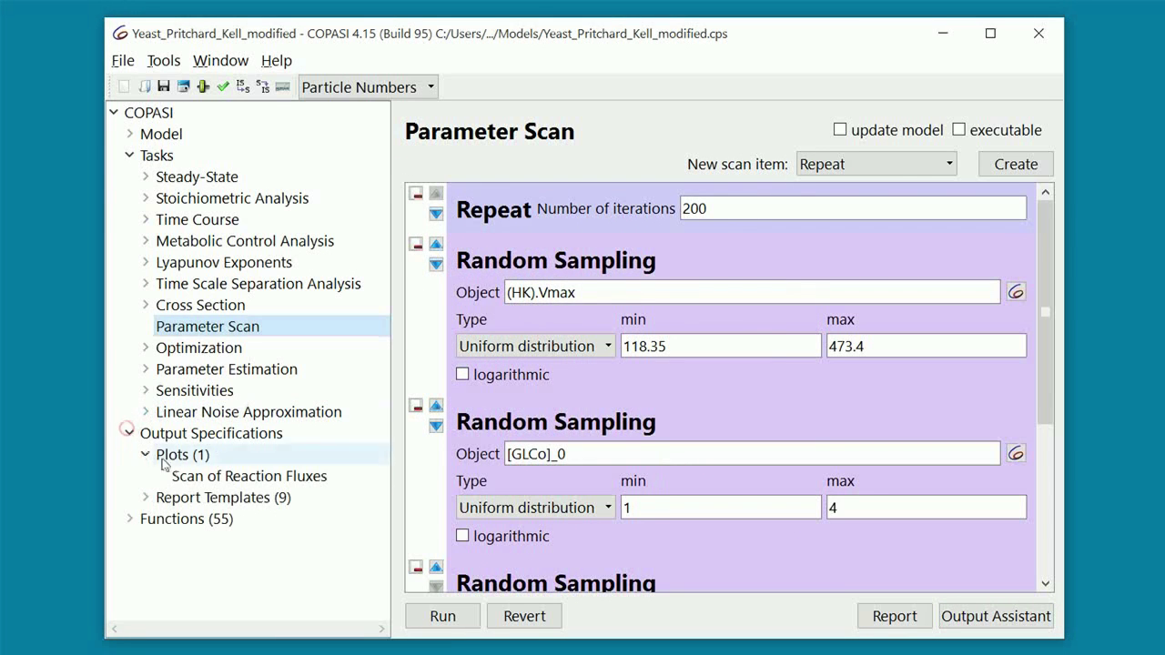
{"action": "left_click", "coordinate": [189, 478]}
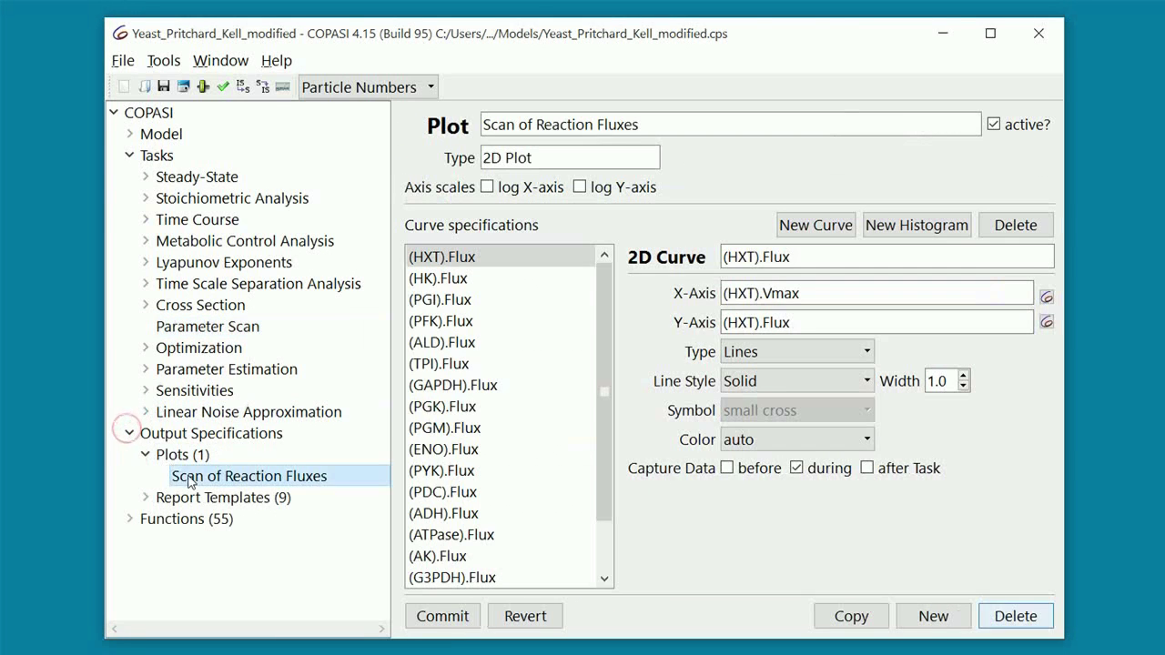
{"action": "left_click", "coordinate": [792, 353]}
{"action": "left_click", "coordinate": [760, 413]}
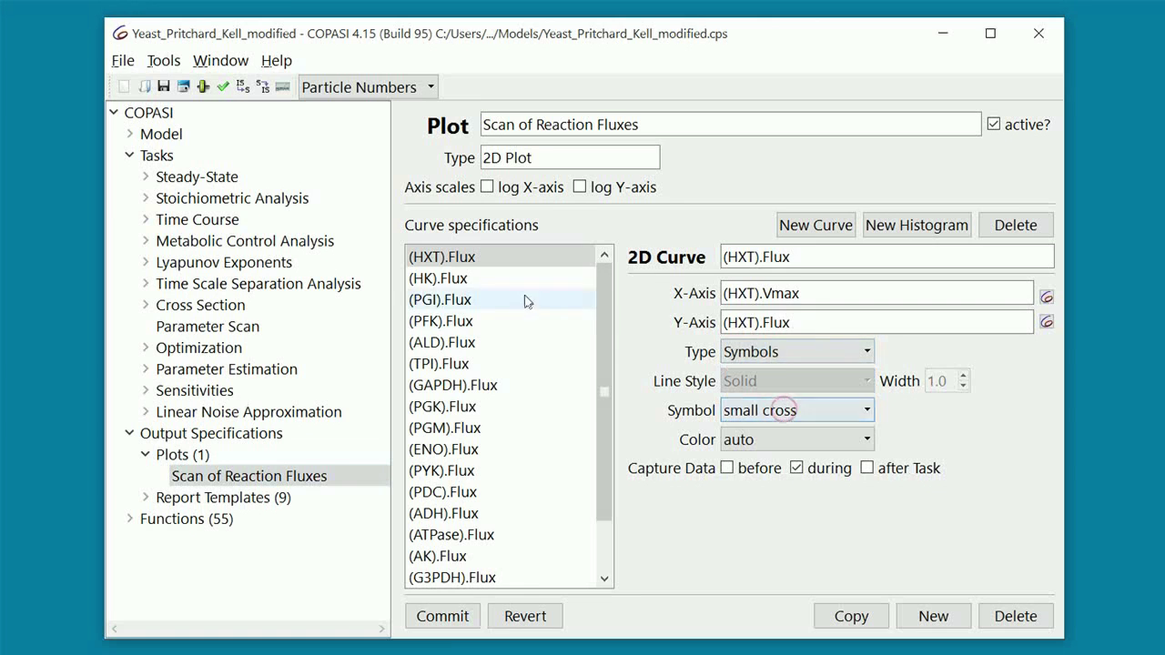
Delete the other 18 flux curves so only (HXT).Flux remains, and commit the plot
{"action": "left_click", "coordinate": [496, 282]}
{"action": "key", "text": "shift+Down"}
{"action": "key", "text": "shift+Down"}
{"action": "key", "text": "shift+Down"}
{"action": "key", "text": "shift+Down"}
{"action": "key", "text": "shift+Down"}
{"action": "key", "text": "shift+Down"}
{"action": "key", "text": "shift+Down"}
{"action": "key", "text": "shift+Down"}
{"action": "key", "text": "shift+Down"}
{"action": "key", "text": "shift+Down"}
{"action": "key", "text": "shift+Down"}
{"action": "key", "text": "shift+Down"}
{"action": "key", "text": "shift+Down"}
{"action": "key", "text": "shift+Down"}
{"action": "key", "text": "shift+Down"}
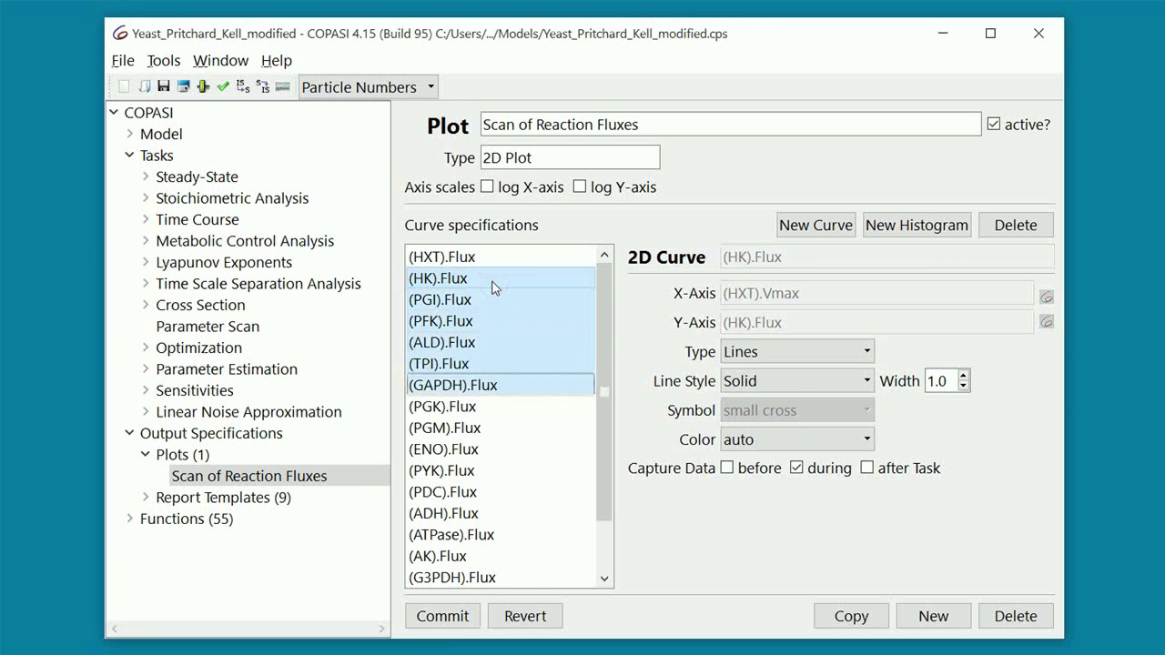
{"action": "key", "text": "shift+Down"}
{"action": "key", "text": "shift+Down"}
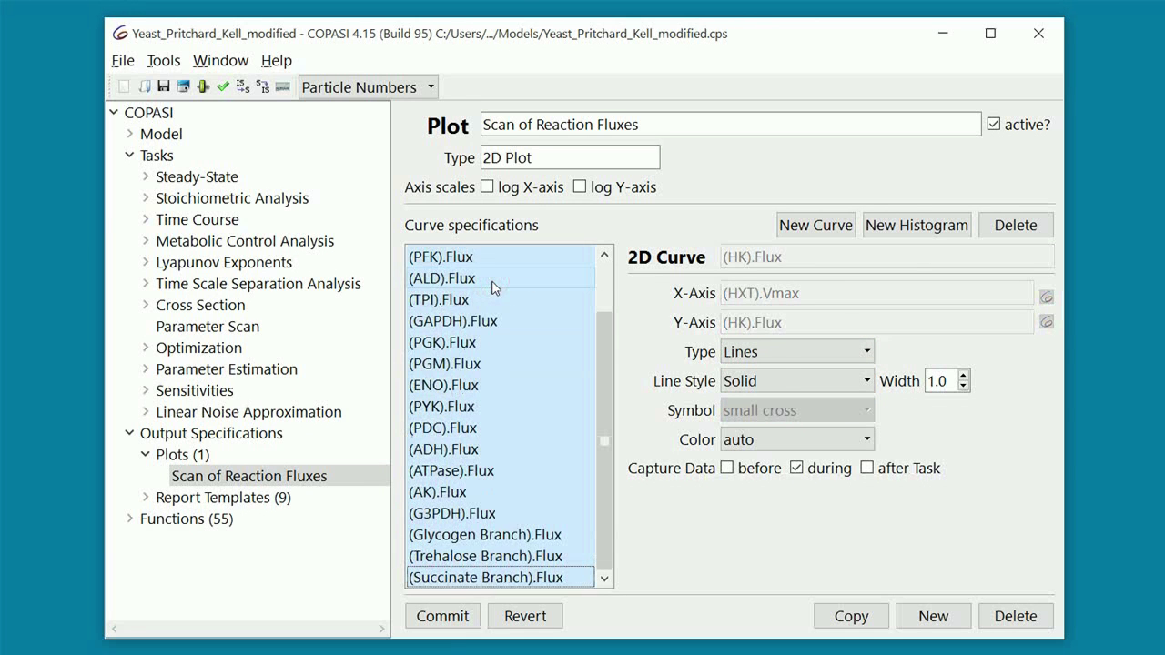
{"action": "left_click", "coordinate": [1016, 225]}
{"action": "left_click", "coordinate": [646, 371]}
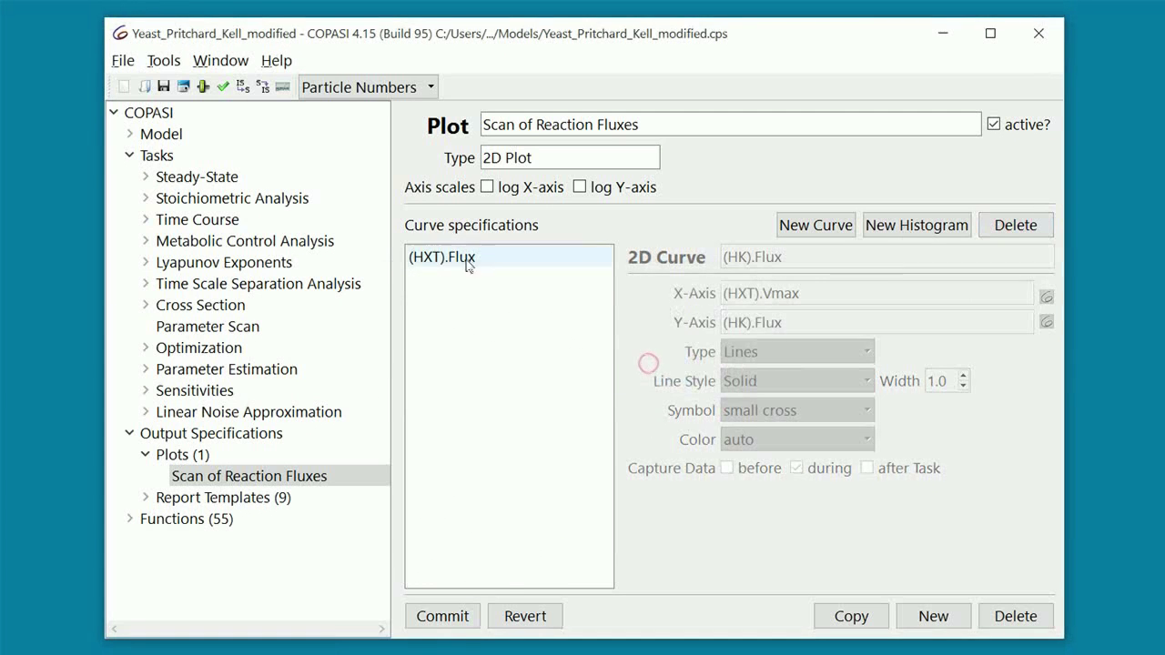
{"action": "left_click", "coordinate": [445, 616]}
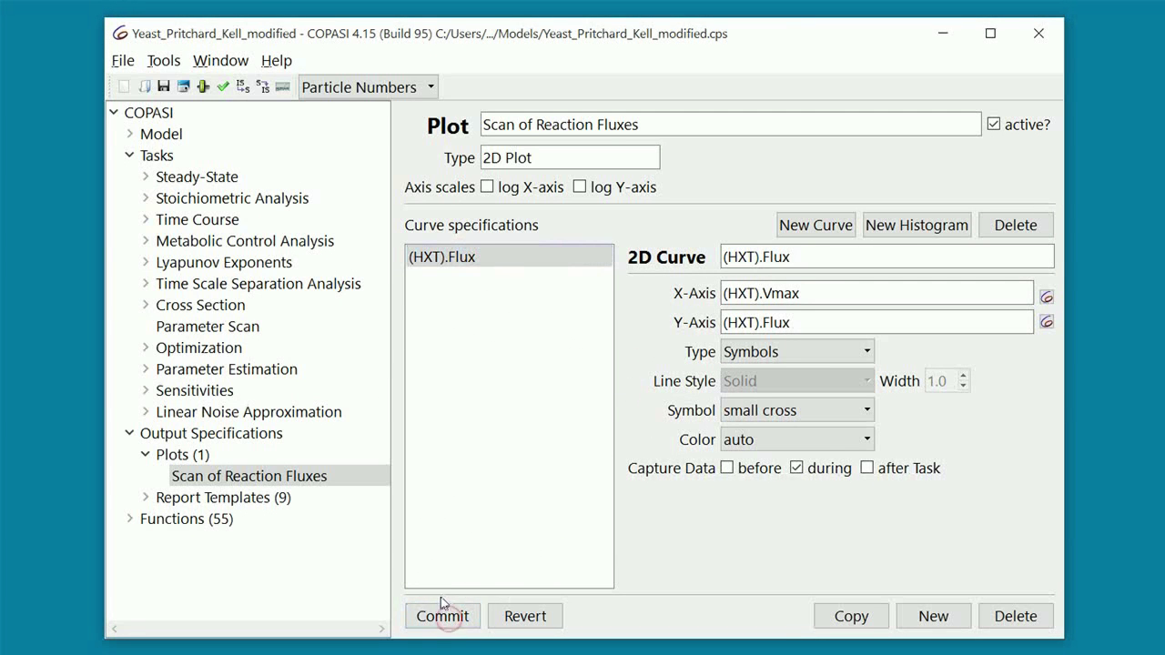
{"action": "left_click", "coordinate": [247, 330]}
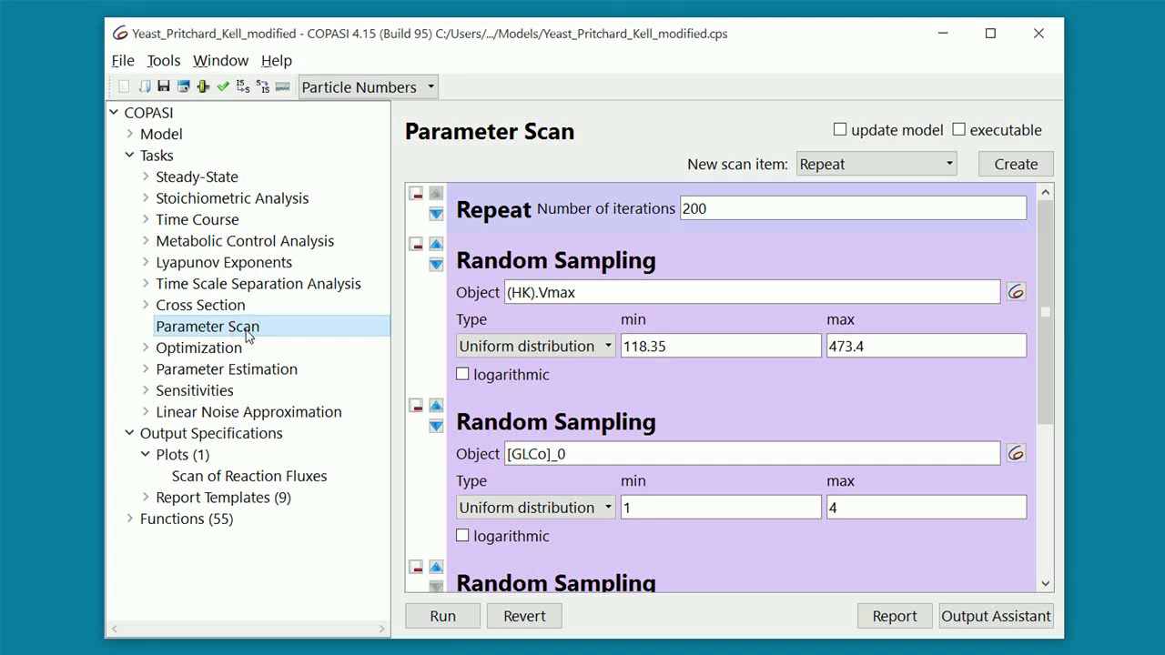
Run the 200-iteration random scan to scatter (HXT).Flux against HXT Vmax
{"action": "left_click", "coordinate": [442, 617]}
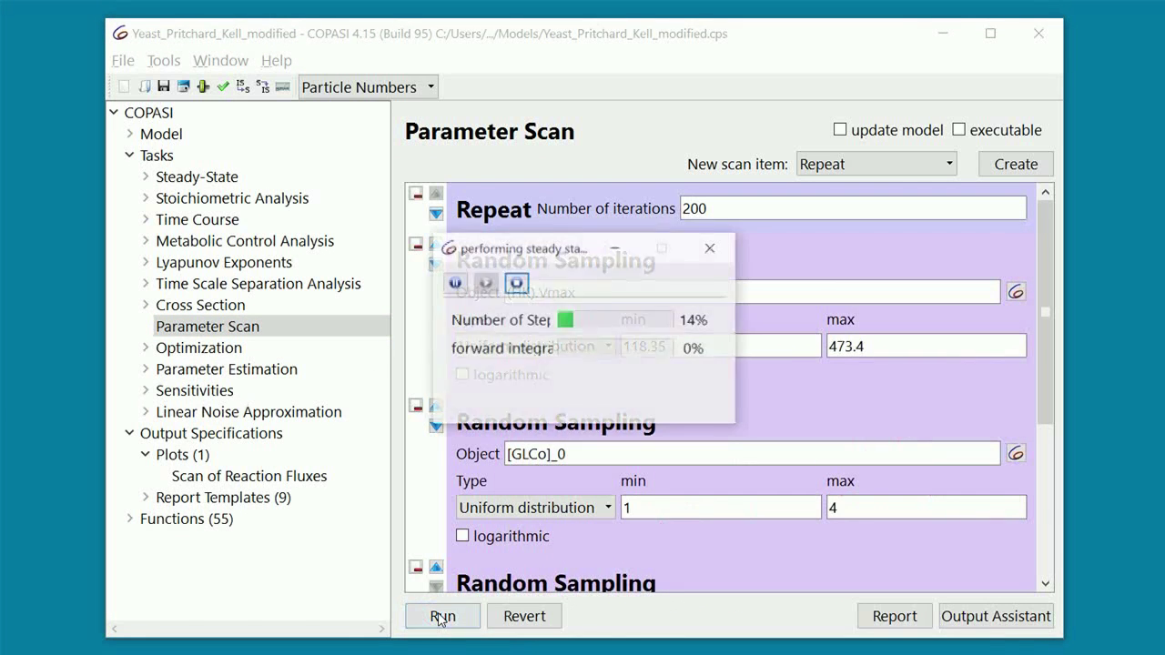
{"action": "left_click", "coordinate": [442, 616]}
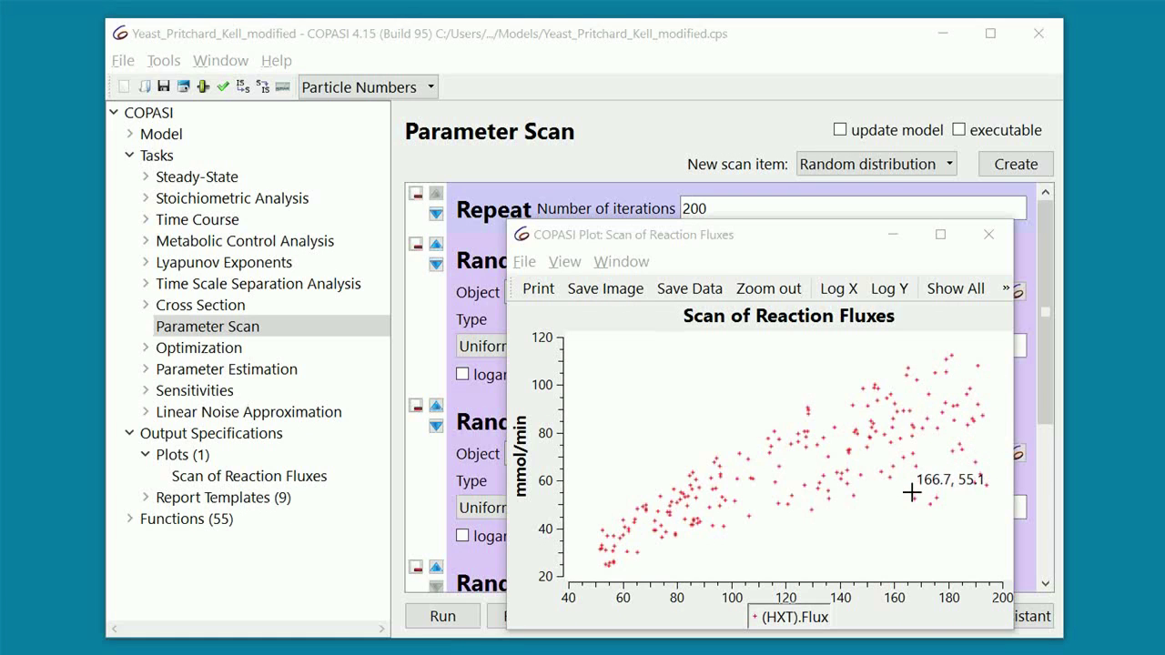
Close the flux plot, remove the [GLCo]_0 random sampling item, and rerun the scan
{"action": "left_click", "coordinate": [987, 235]}
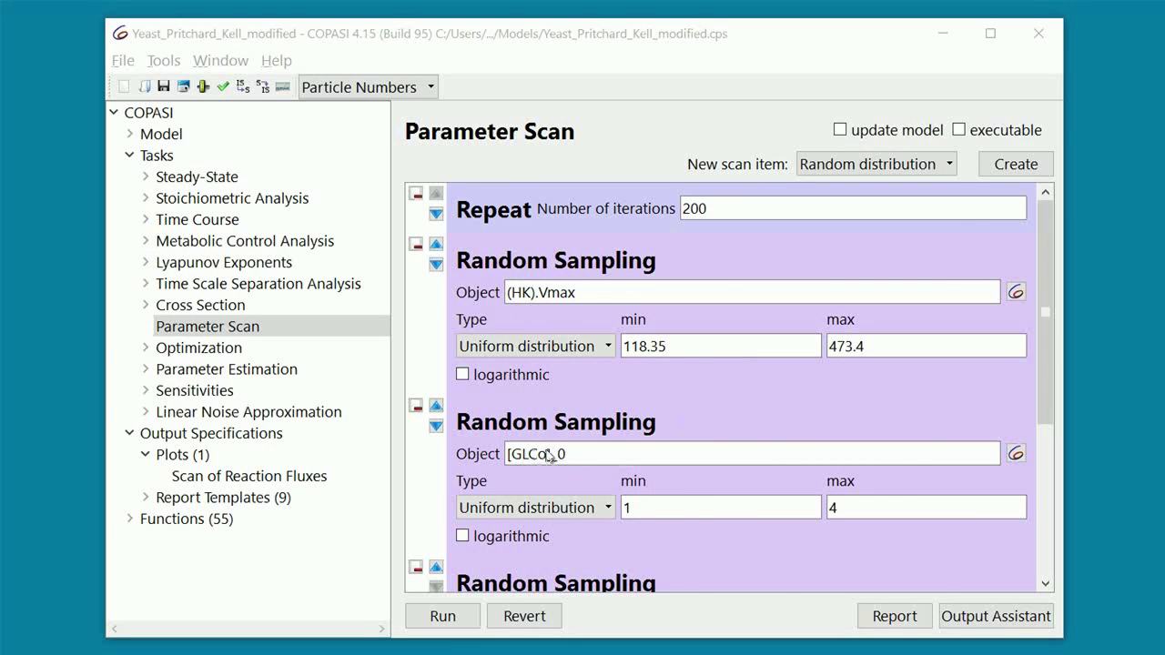
{"action": "left_click", "coordinate": [418, 407]}
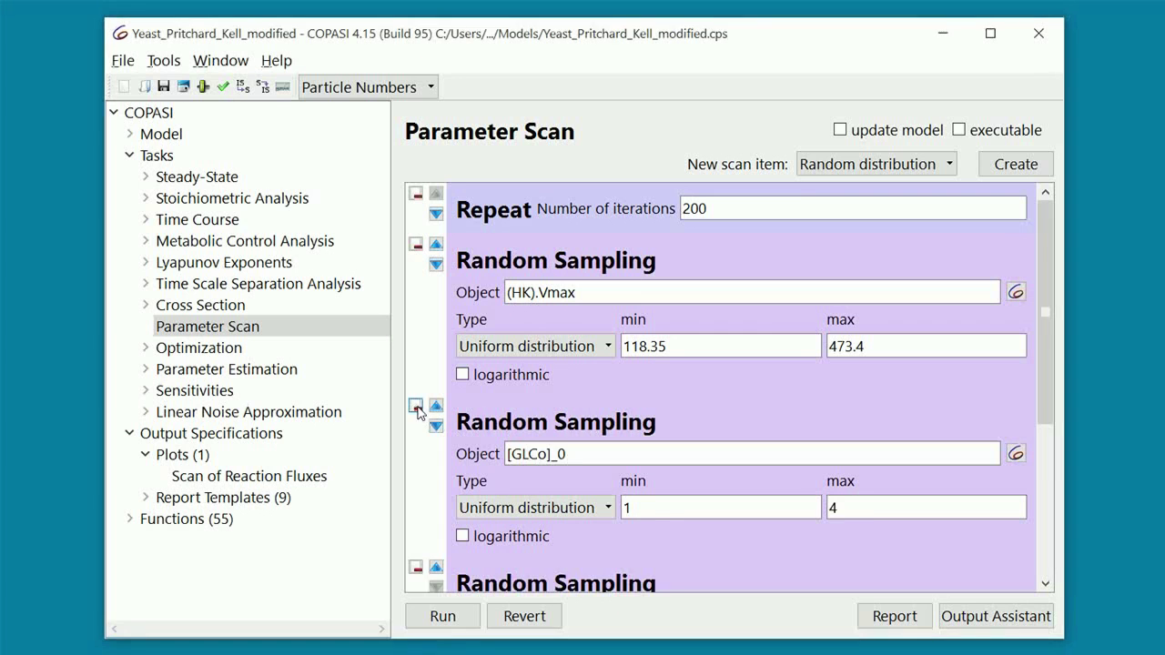
{"action": "left_click", "coordinate": [444, 621]}
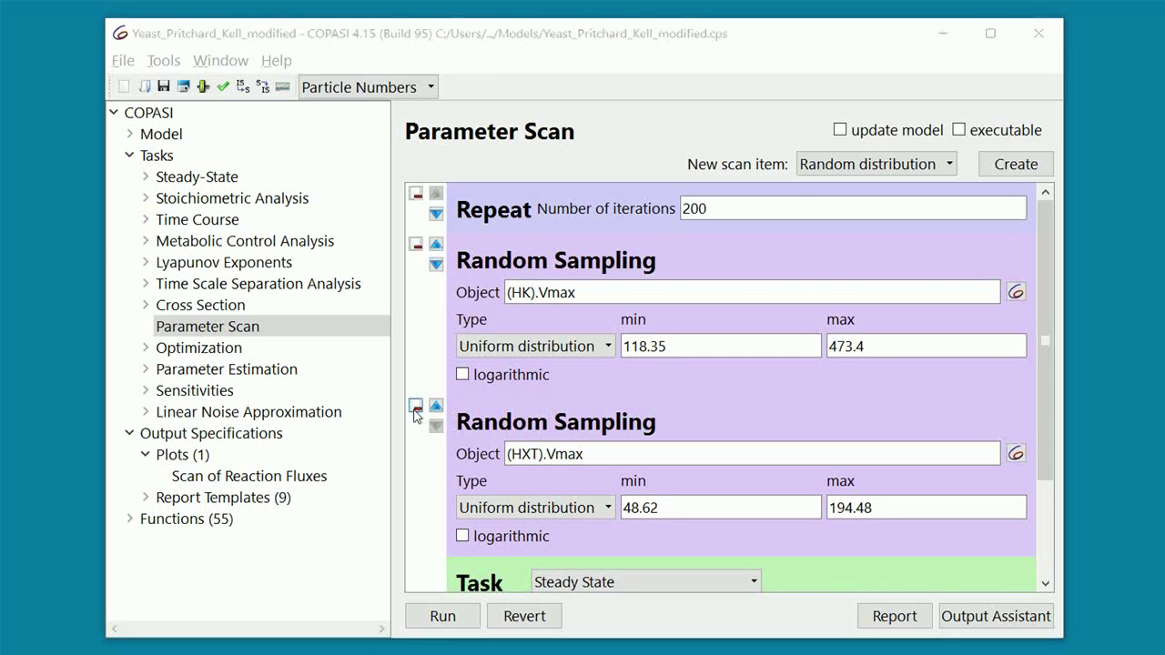
Remove the (HXT).Vmax random sampling item and add a new regular Scan item
{"action": "left_click", "coordinate": [416, 406]}
{"action": "left_click", "coordinate": [827, 162]}
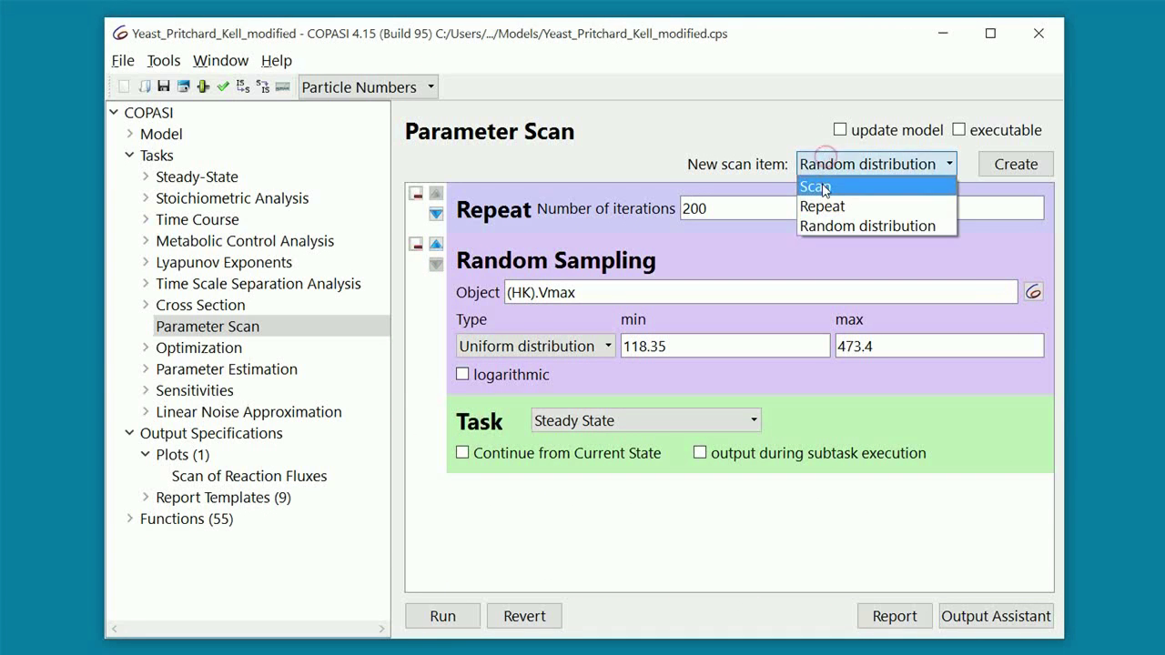
{"action": "left_click", "coordinate": [816, 187]}
{"action": "left_click", "coordinate": [1014, 164]}
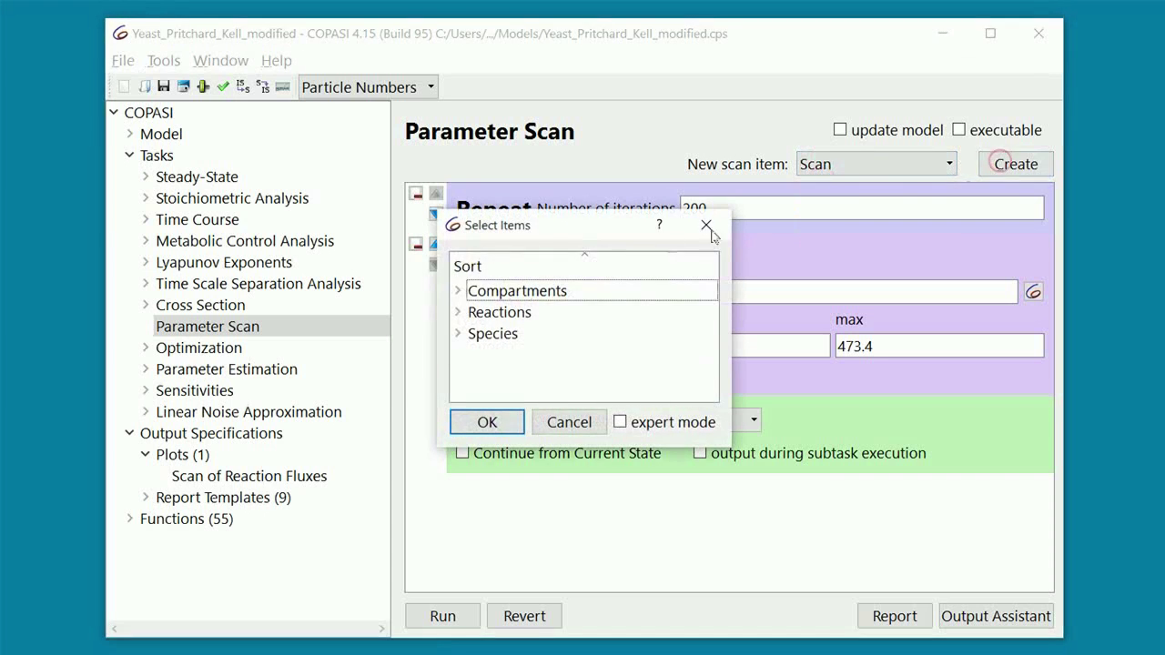
Set the new scan to (HXT).Vmax, 10 intervals from 48.62 to 194.48, and move it to the top
{"action": "left_click", "coordinate": [458, 312]}
{"action": "left_click", "coordinate": [472, 333]}
{"action": "scroll", "coordinate": [569, 353], "scroll_direction": "down", "scroll_amount": 1}
{"action": "scroll", "coordinate": [568, 353], "scroll_direction": "down", "scroll_amount": 1}
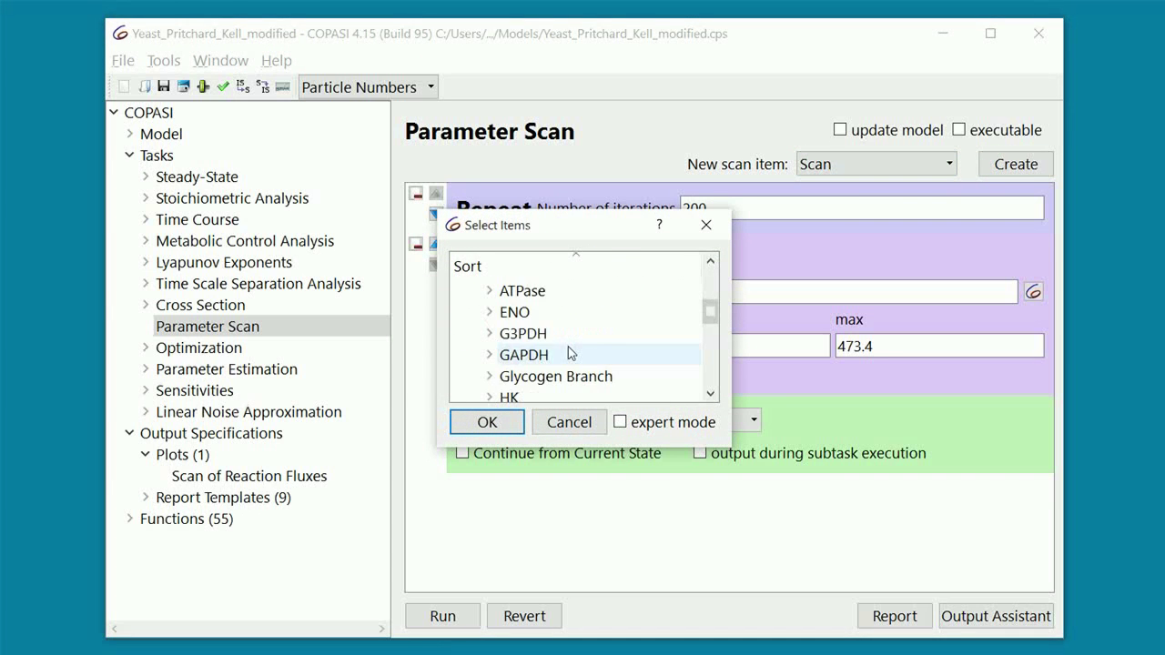
{"action": "scroll", "coordinate": [571, 353], "scroll_direction": "down", "scroll_amount": 1}
{"action": "left_click", "coordinate": [490, 355]}
{"action": "scroll", "coordinate": [611, 351], "scroll_direction": "down", "scroll_amount": 1}
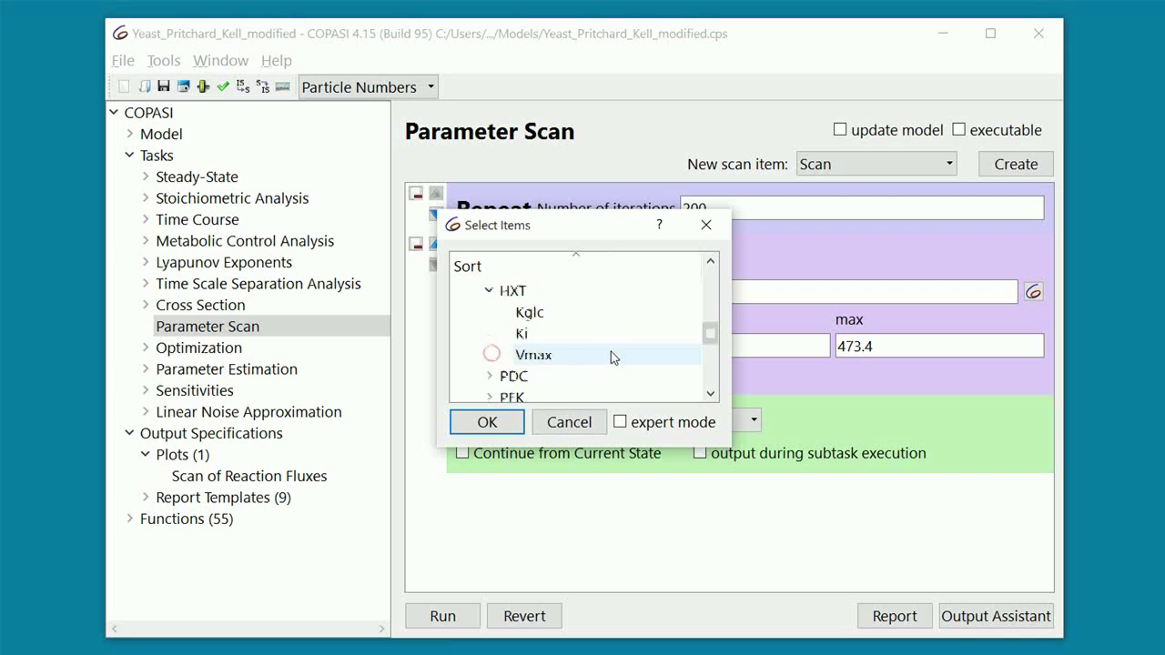
{"action": "double_click", "coordinate": [577, 356]}
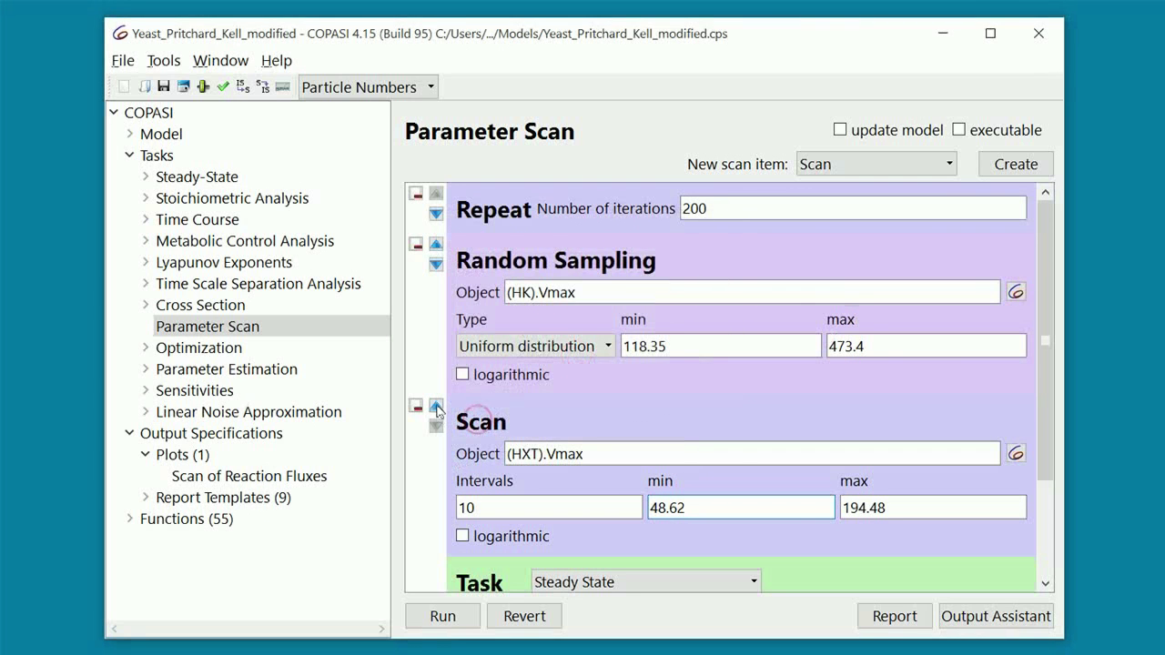
{"action": "left_click", "coordinate": [437, 407]}
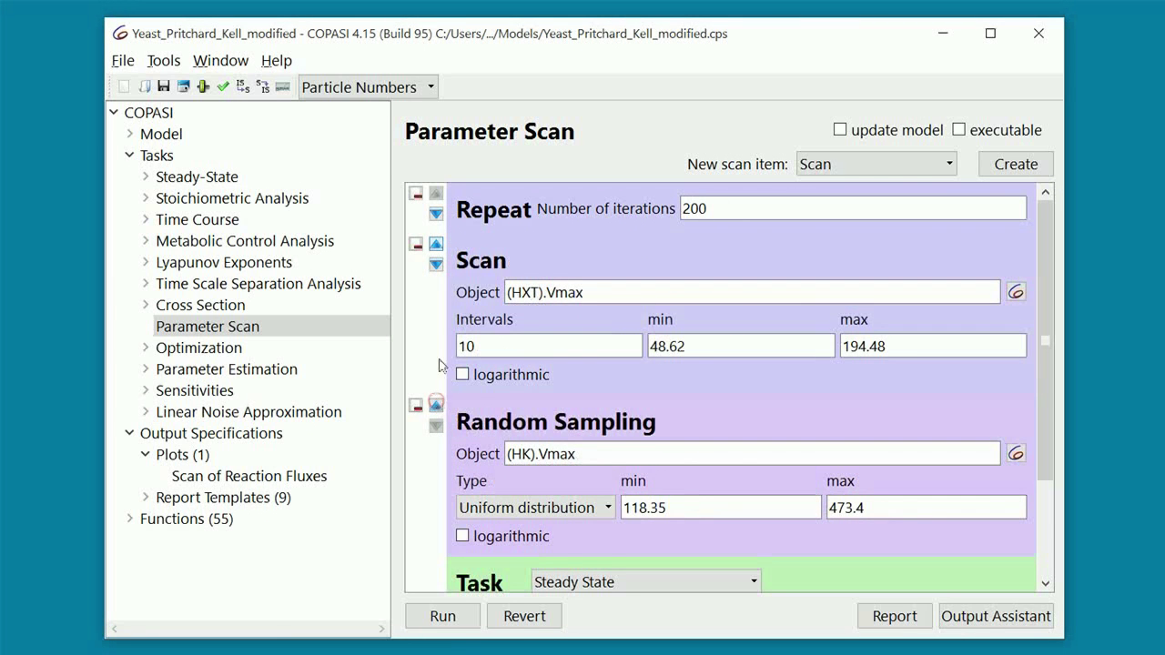
{"action": "left_click", "coordinate": [436, 244]}
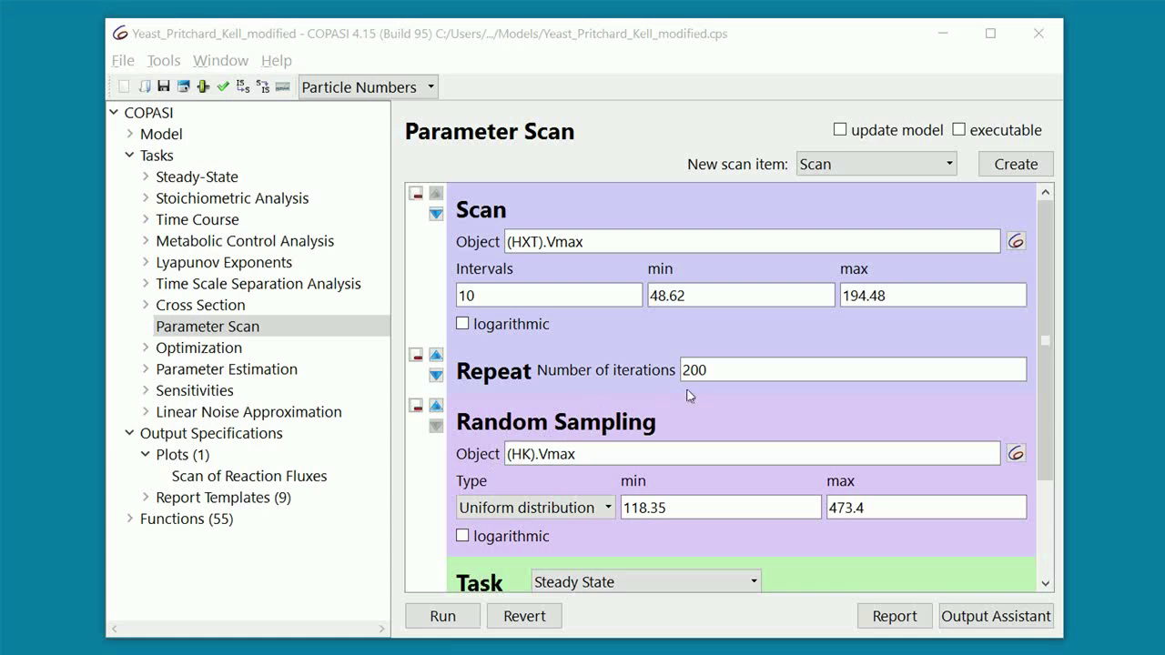
Confirm Repeat is 200 iterations and run the reordered scan with HXT Vmax outermost
{"action": "double_click", "coordinate": [725, 368]}
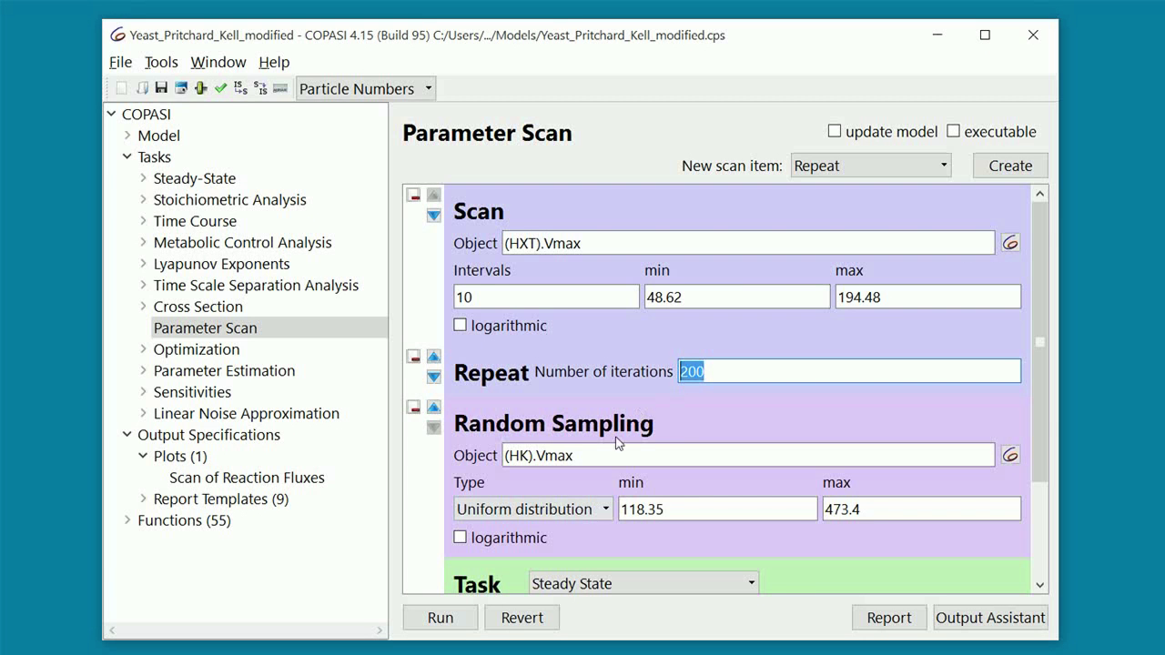
{"action": "left_click", "coordinate": [439, 623]}
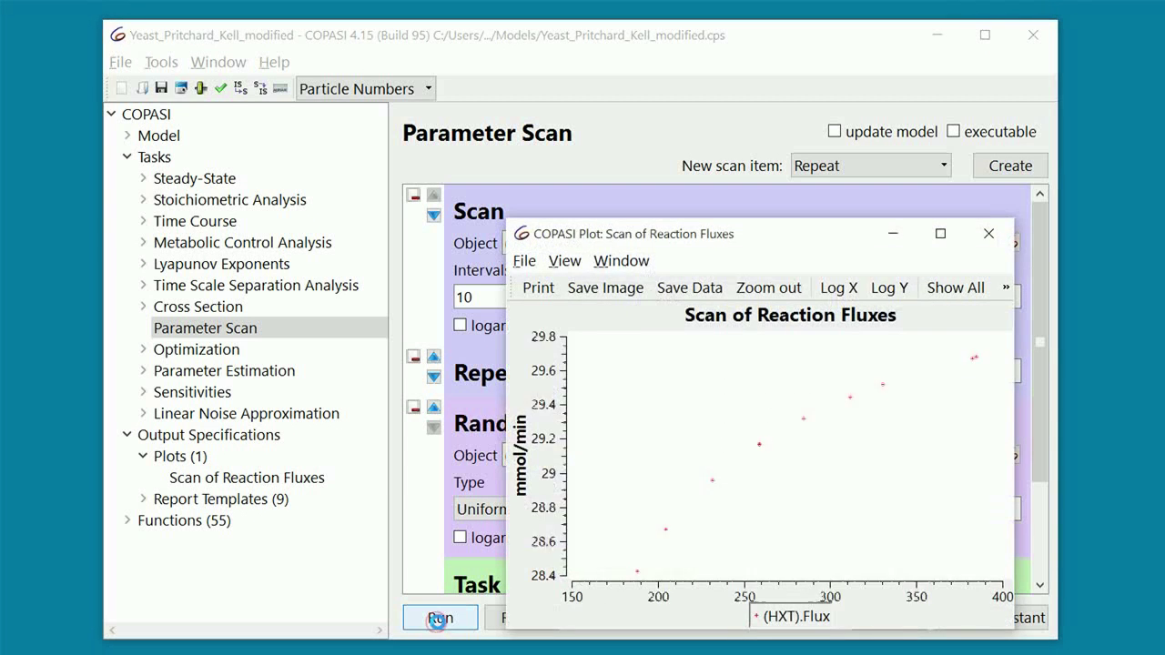
{"action": "left_click", "coordinate": [439, 621]}
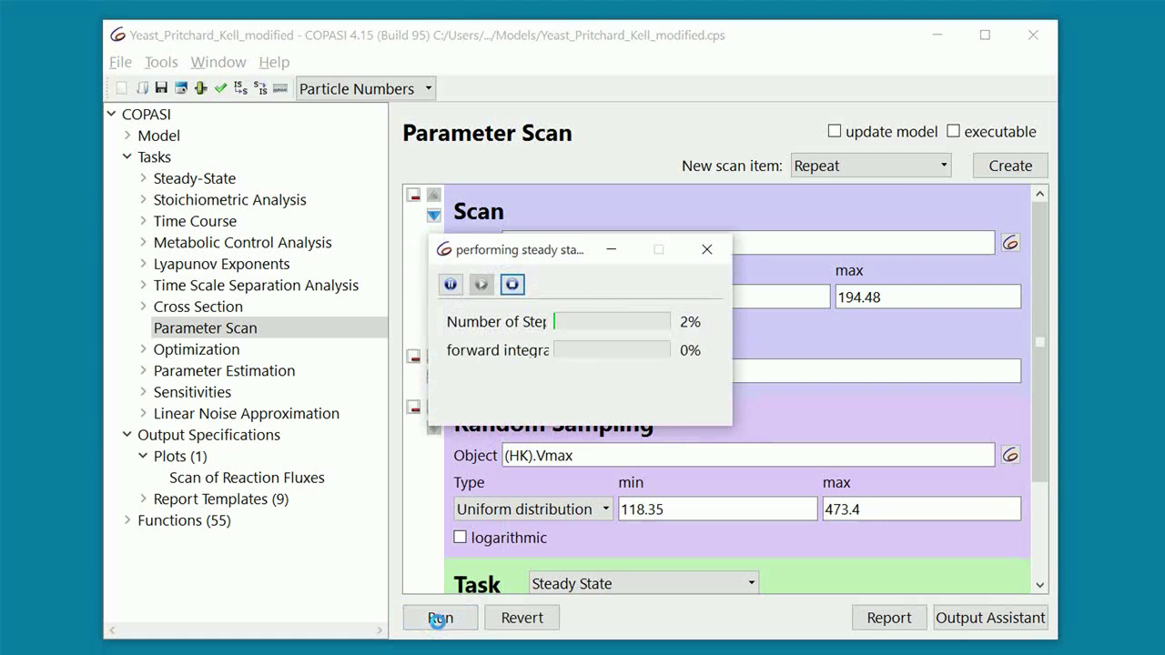